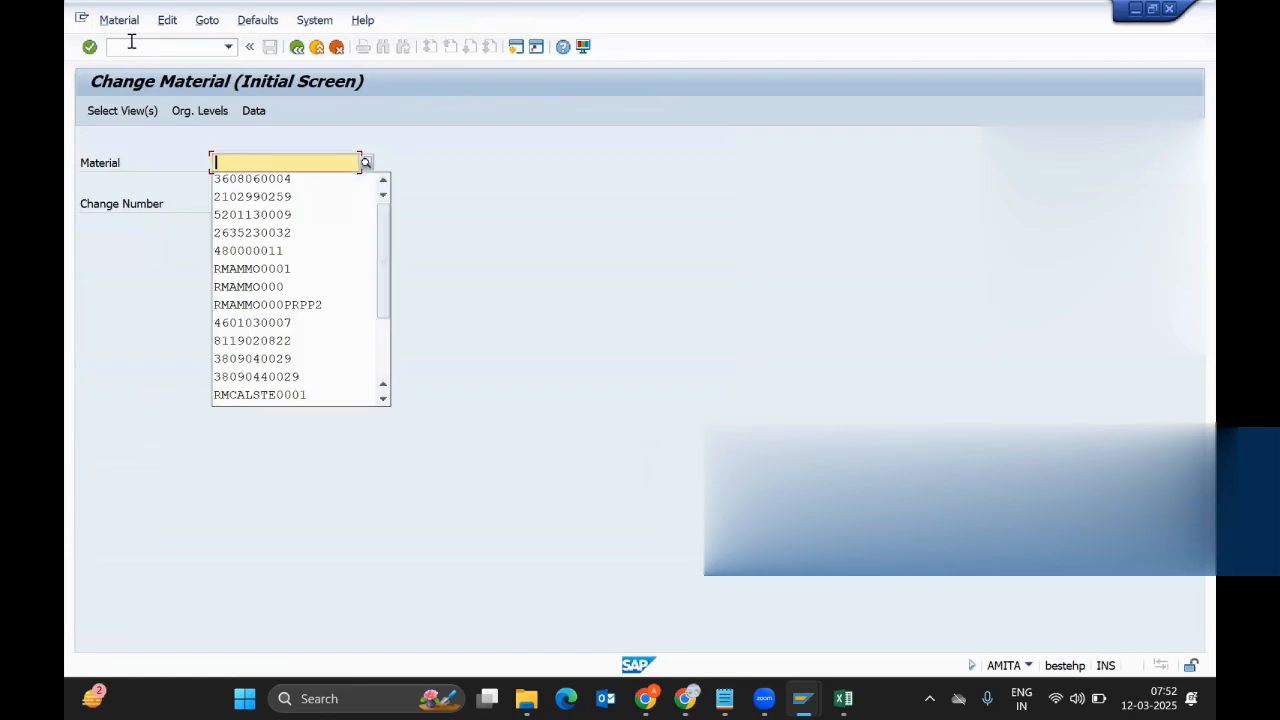
Return to the main menu and run MM03, then MM60, to reach the NJ01 materials list selection
{"action": "key", "text": "F3"}
{"action": "type", "text": "MM03"}
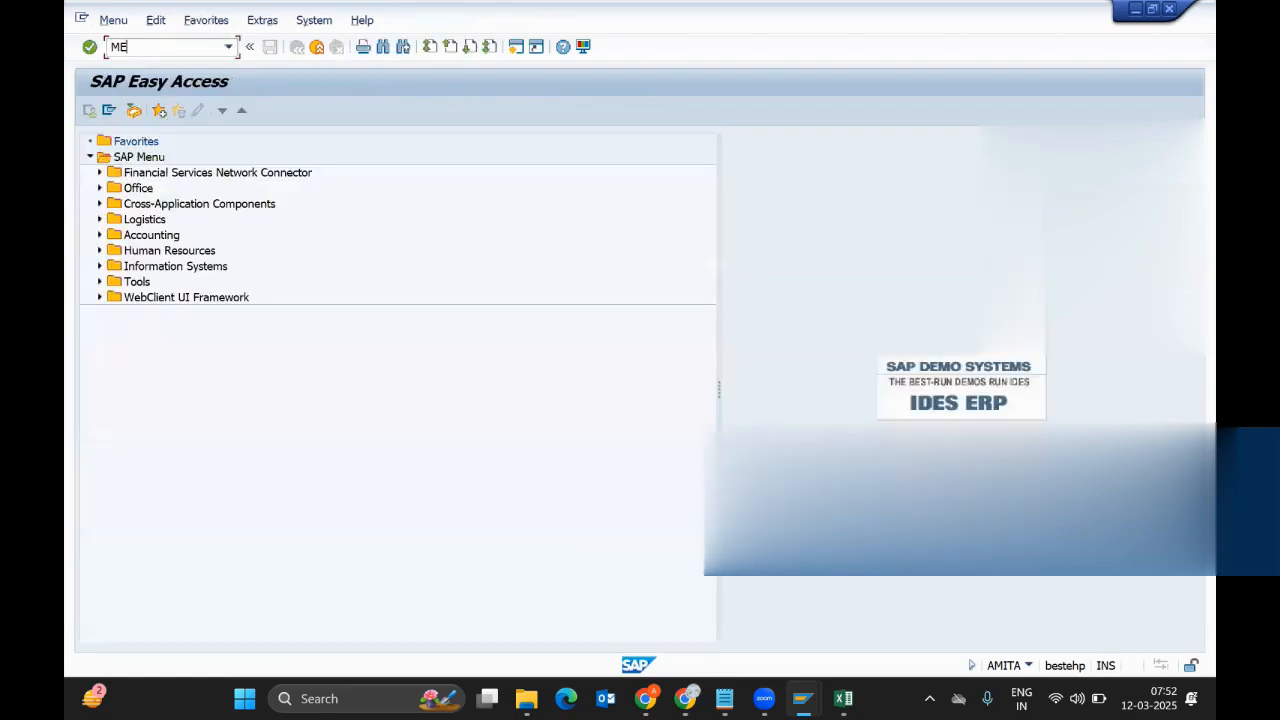
{"action": "key", "text": "Return"}
{"action": "type", "text": "MM60"}
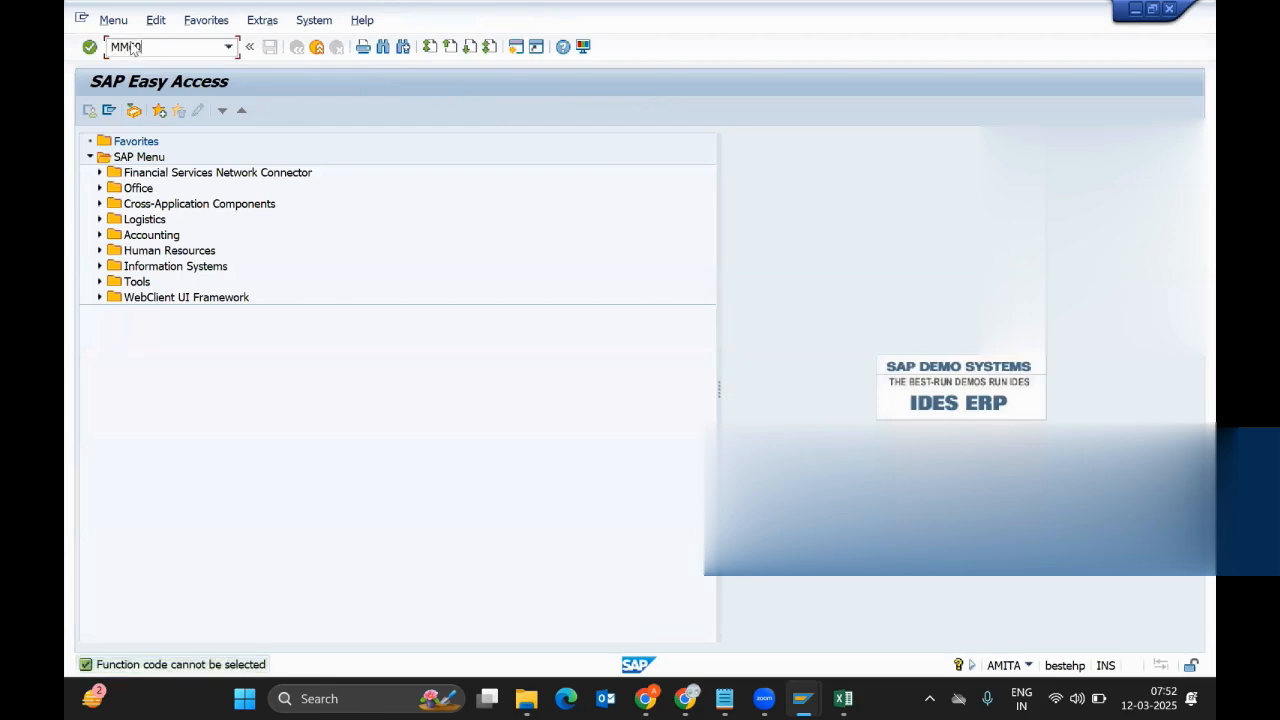
{"action": "key", "text": "Return"}
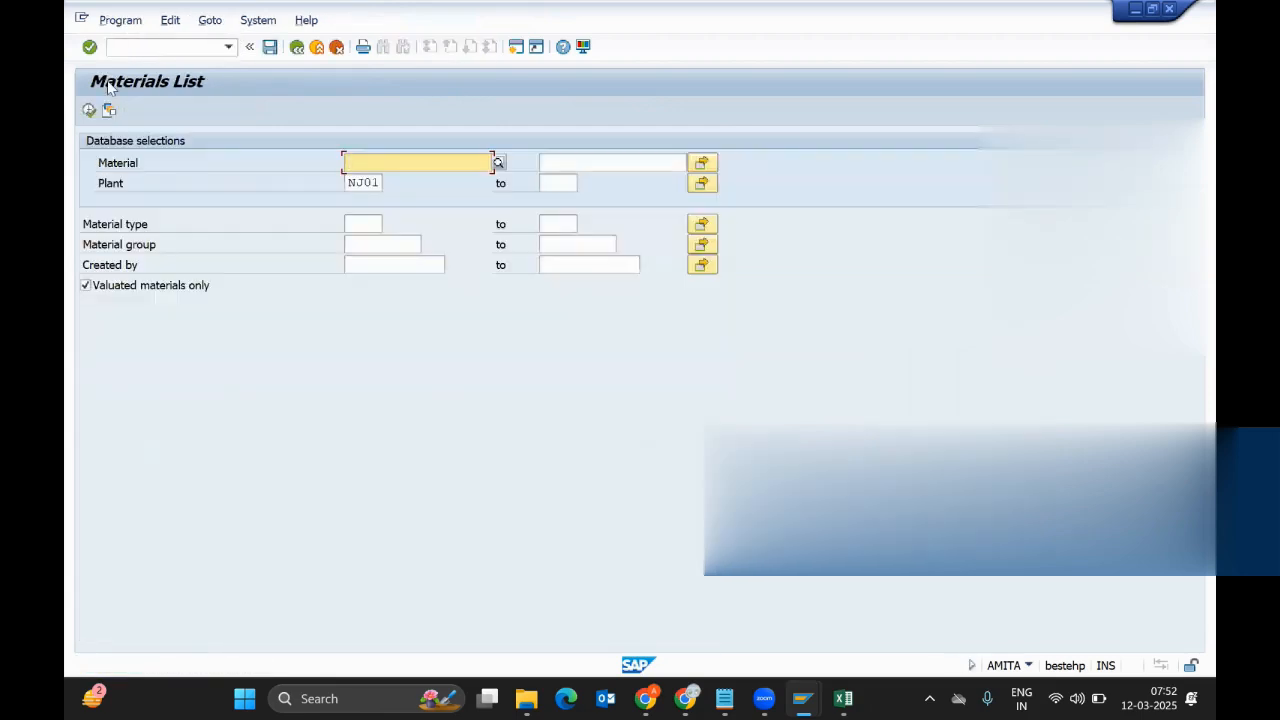
Execute the NJ01 materials list, select material 480000011, and go back to the main menu
{"action": "left_click", "coordinate": [89, 110]}
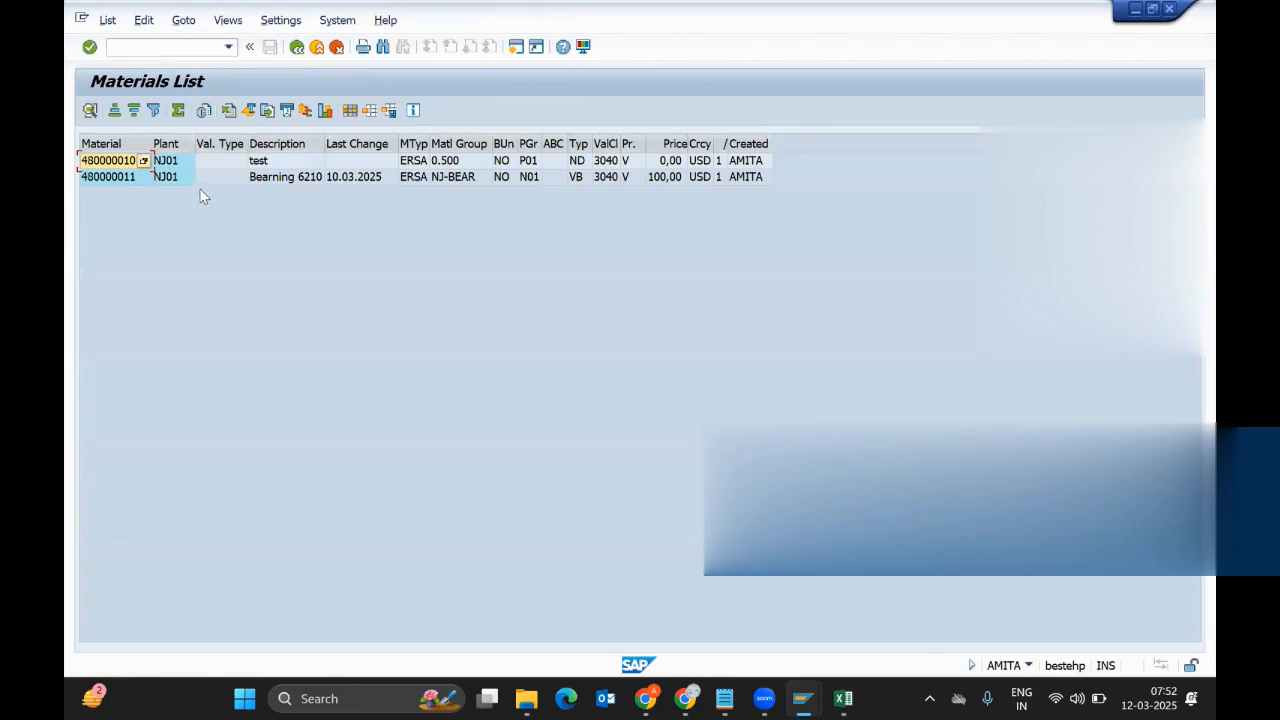
{"action": "left_click", "coordinate": [120, 181]}
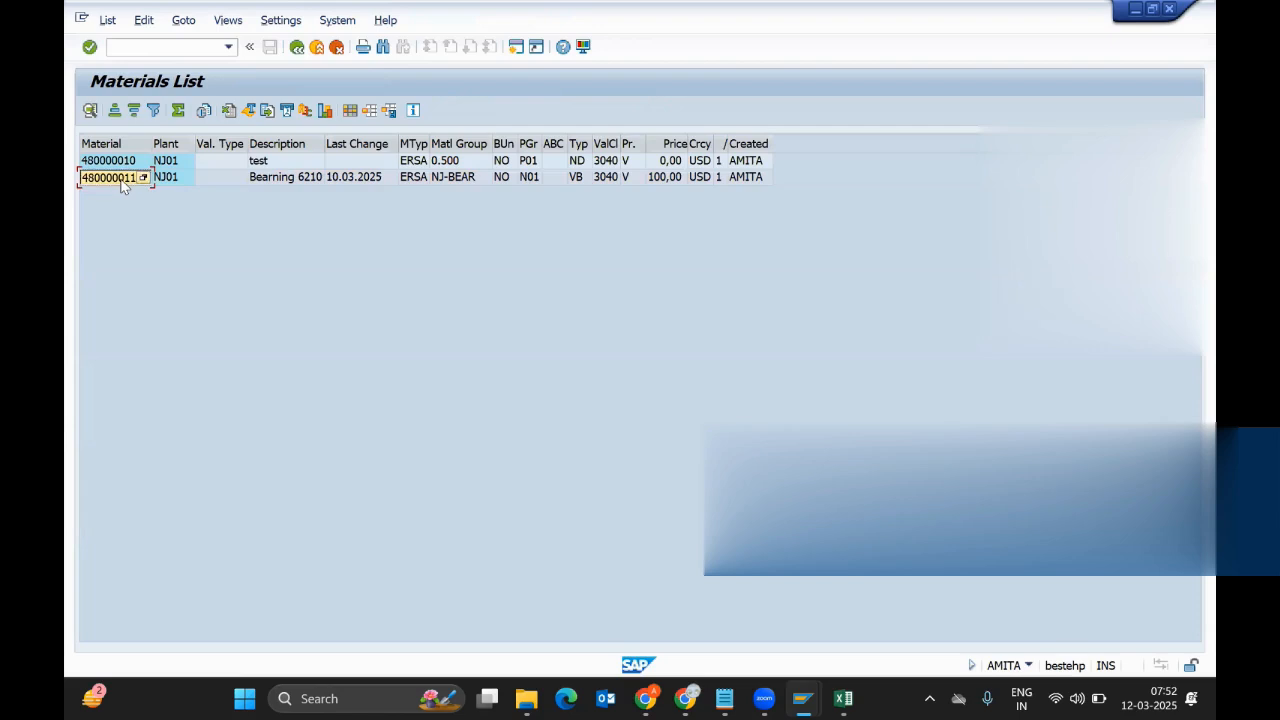
{"action": "key", "text": "F3"}
{"action": "key", "text": "F3"}
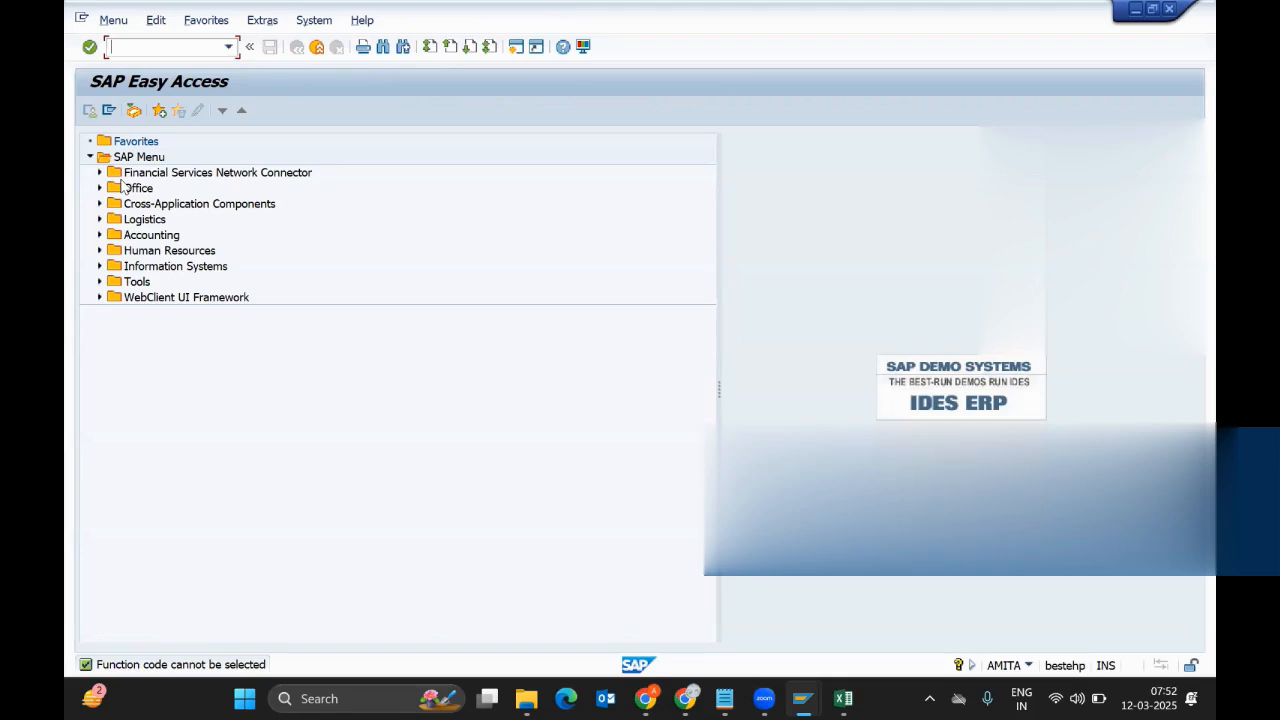
Open material 480000011 in MM02 with the Purchasing view for plant NJ01
{"action": "type", "text": "MM02"}
{"action": "key", "text": "Return"}
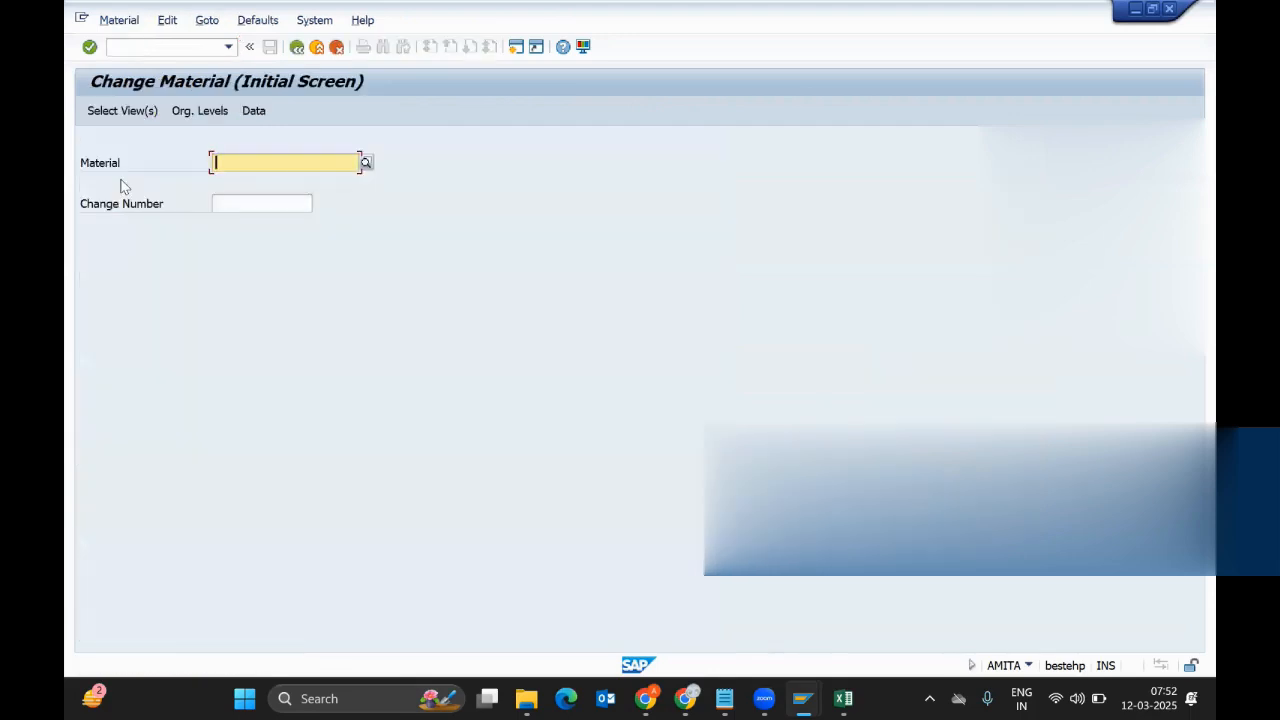
{"action": "type", "text": "480000011"}
{"action": "key", "text": "Return"}
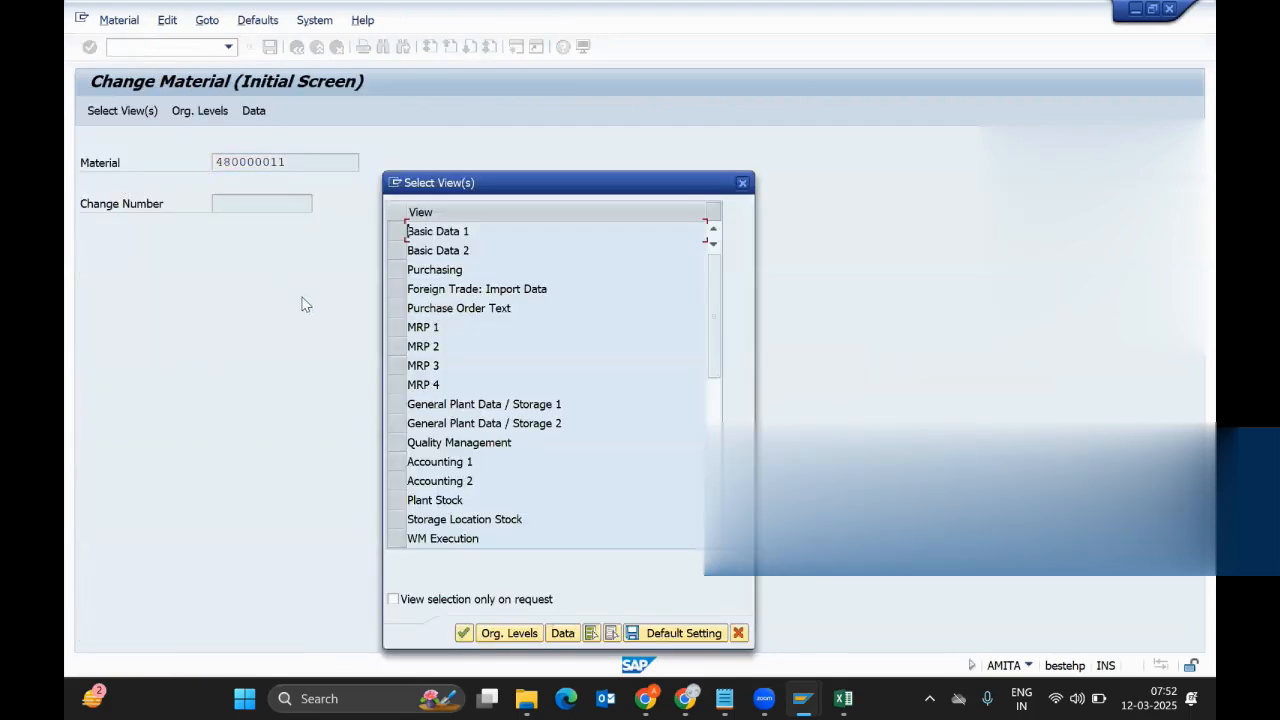
{"action": "left_click", "coordinate": [397, 272]}
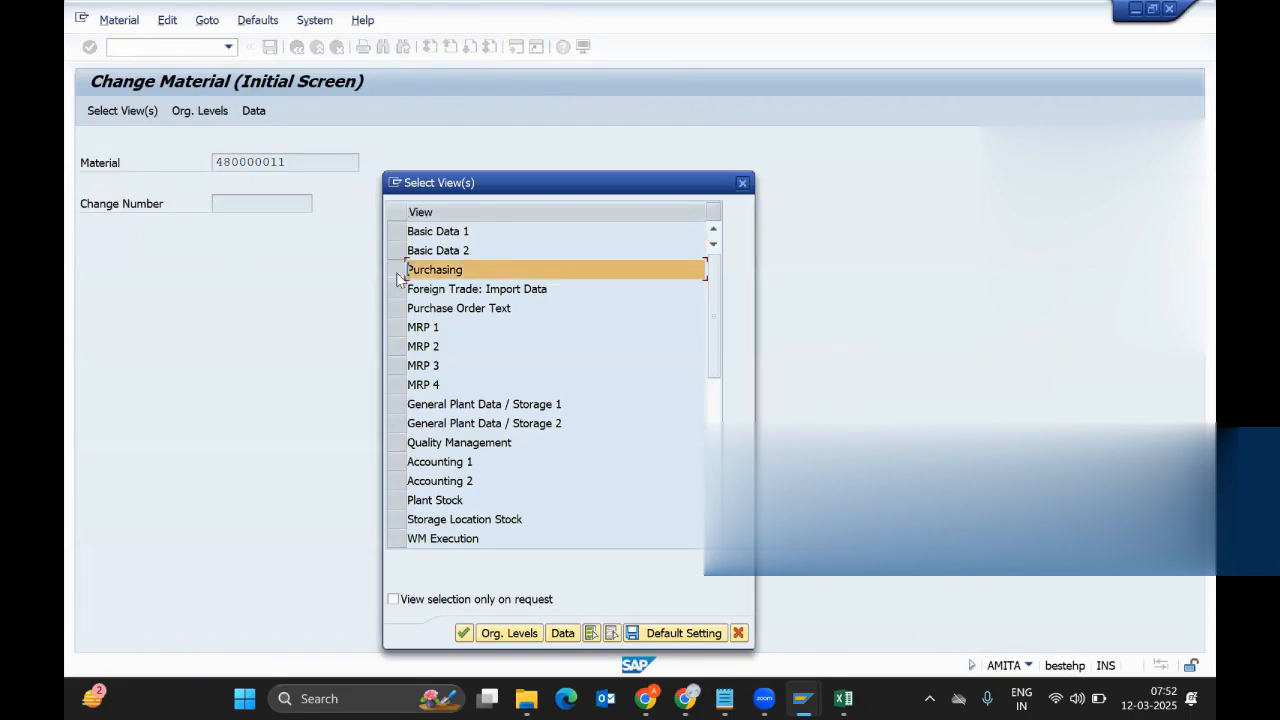
{"action": "key", "text": "Return"}
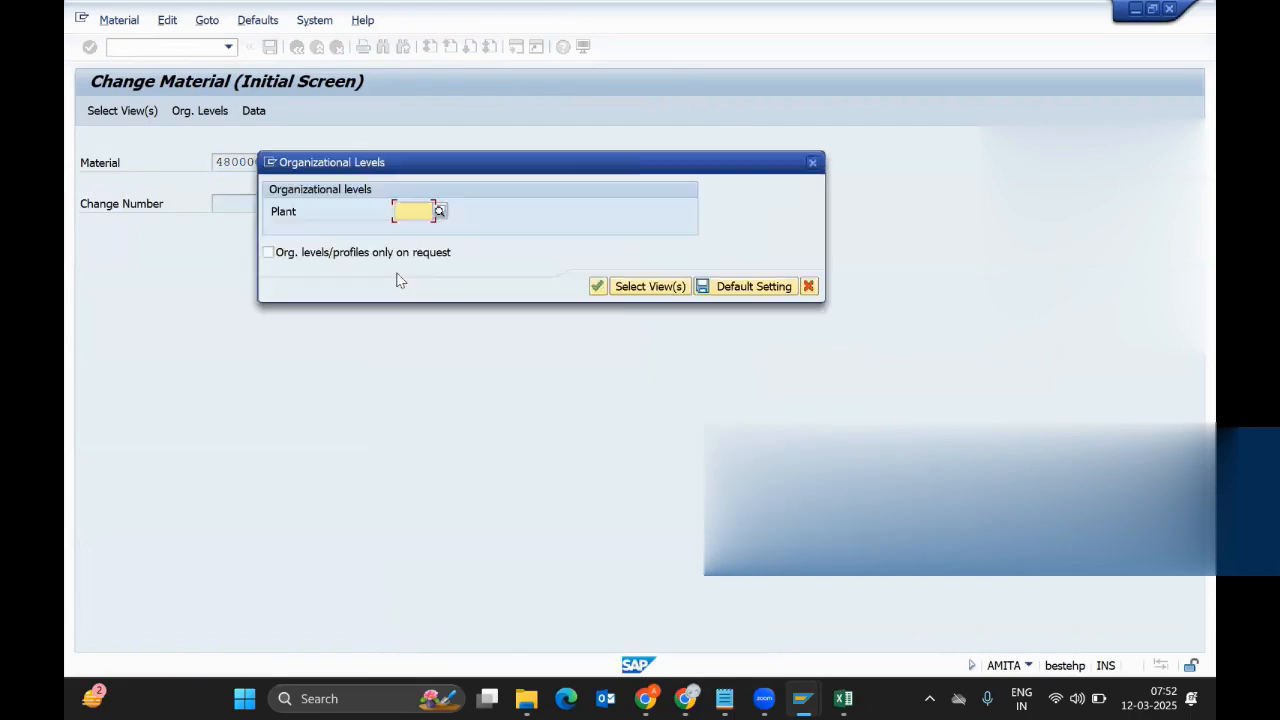
{"action": "key", "text": "Down"}
{"action": "key", "text": "Down"}
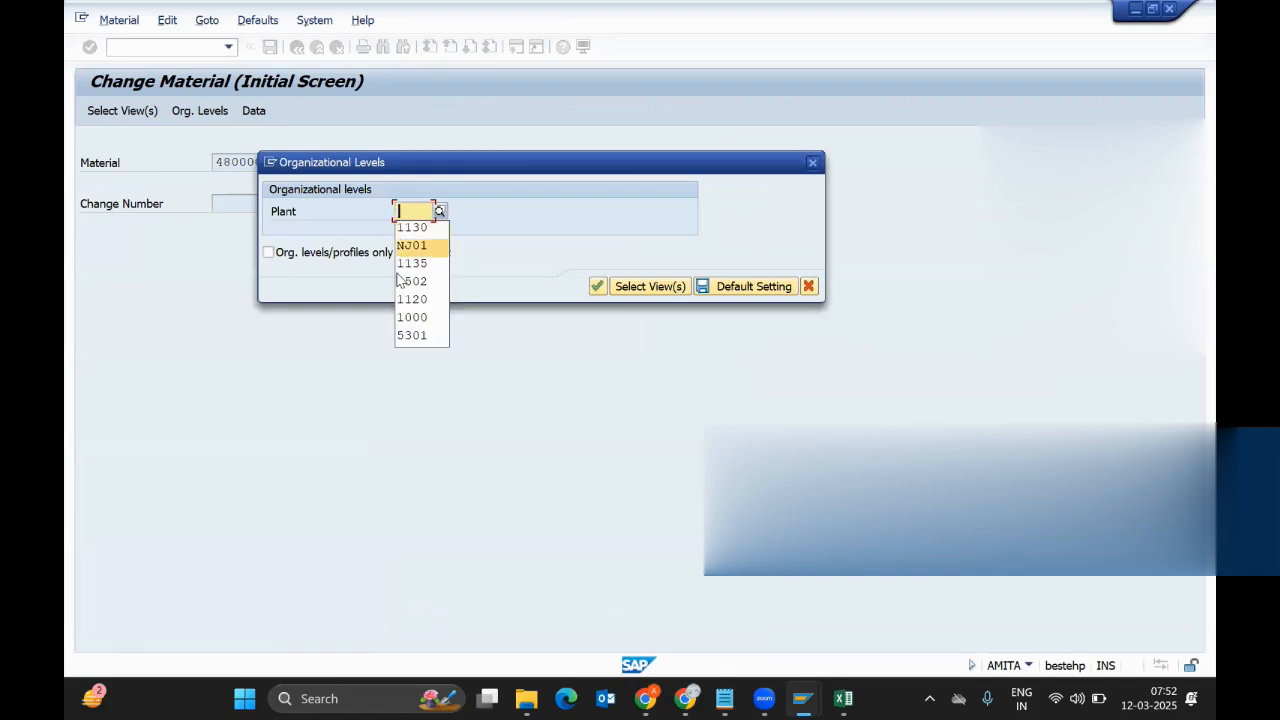
{"action": "key", "text": "Return"}
{"action": "key", "text": "Return"}
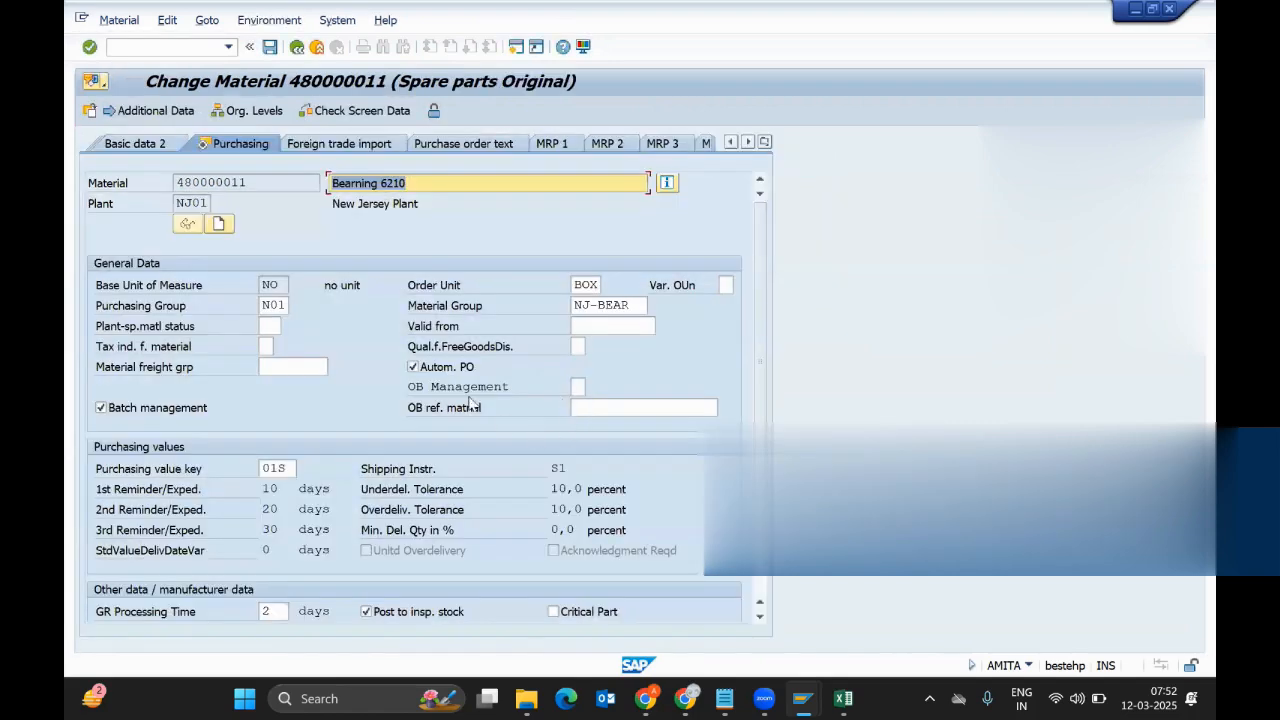
{"action": "left_click", "coordinate": [764, 574]}
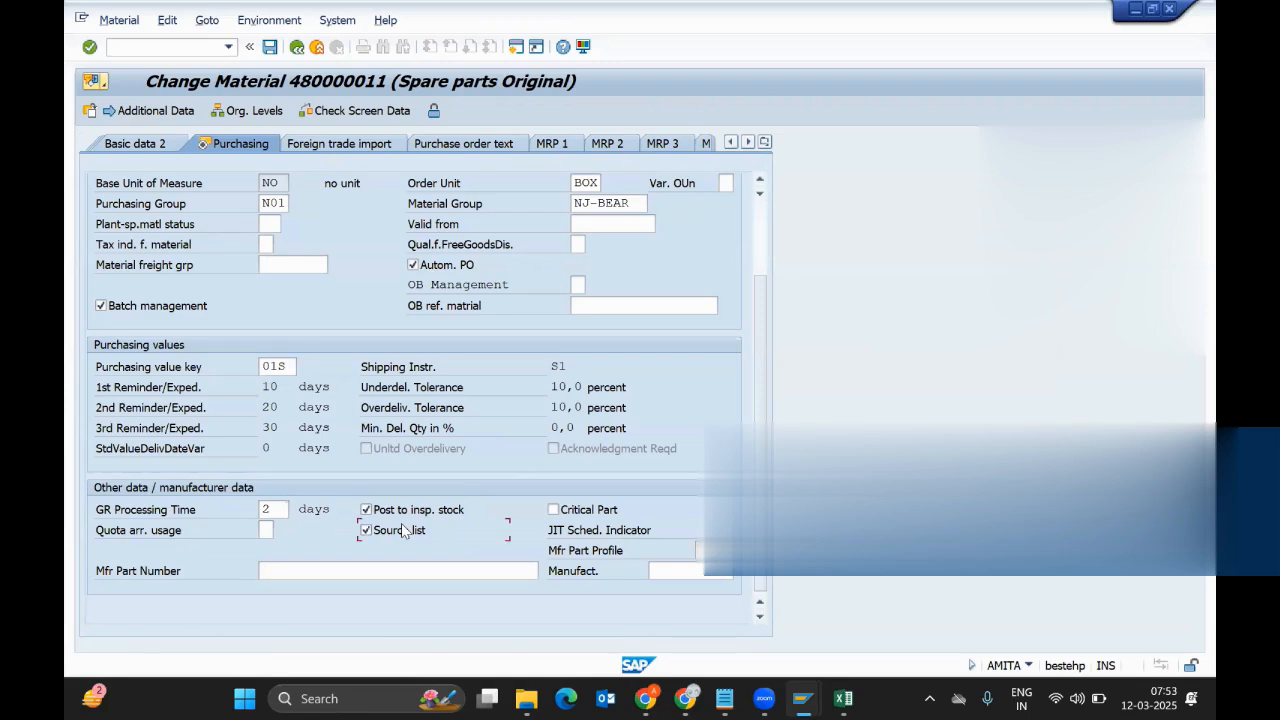
{"action": "right_click", "coordinate": [403, 530]}
{"action": "key", "text": "Escape"}
{"action": "scroll", "coordinate": [757, 226], "scroll_direction": "up", "scroll_amount": 2}
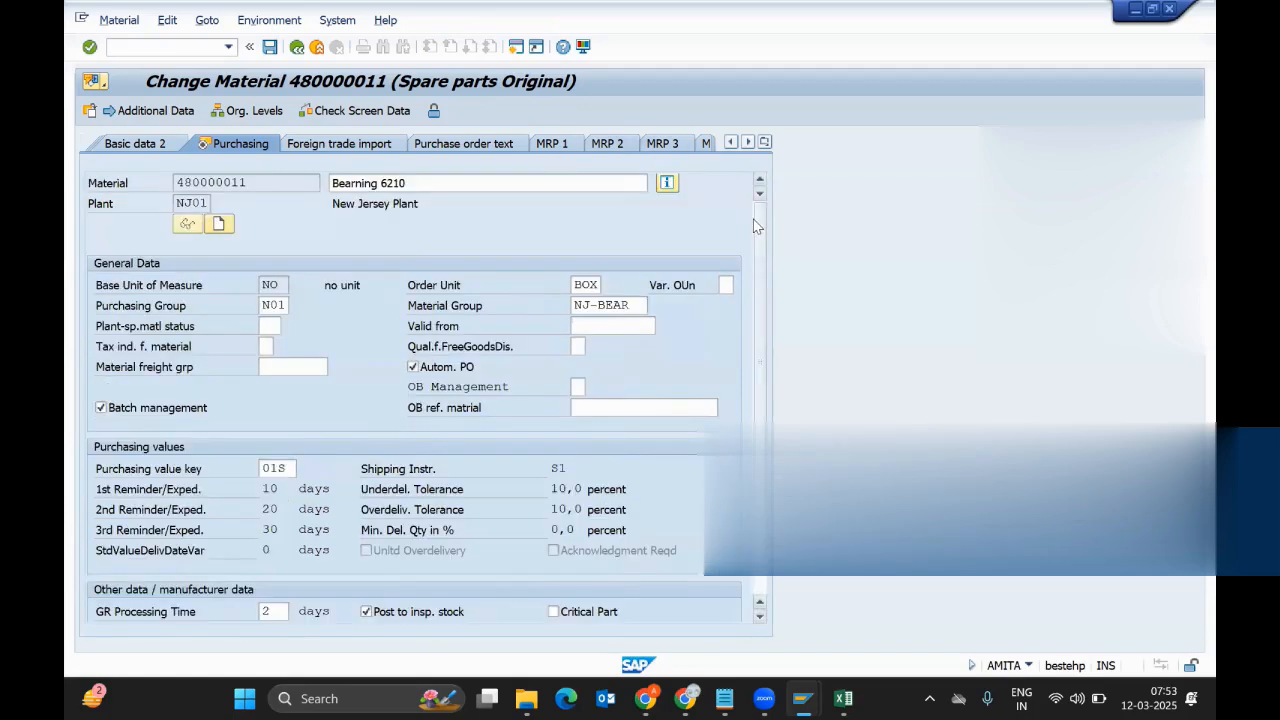
{"action": "left_click", "coordinate": [441, 186]}
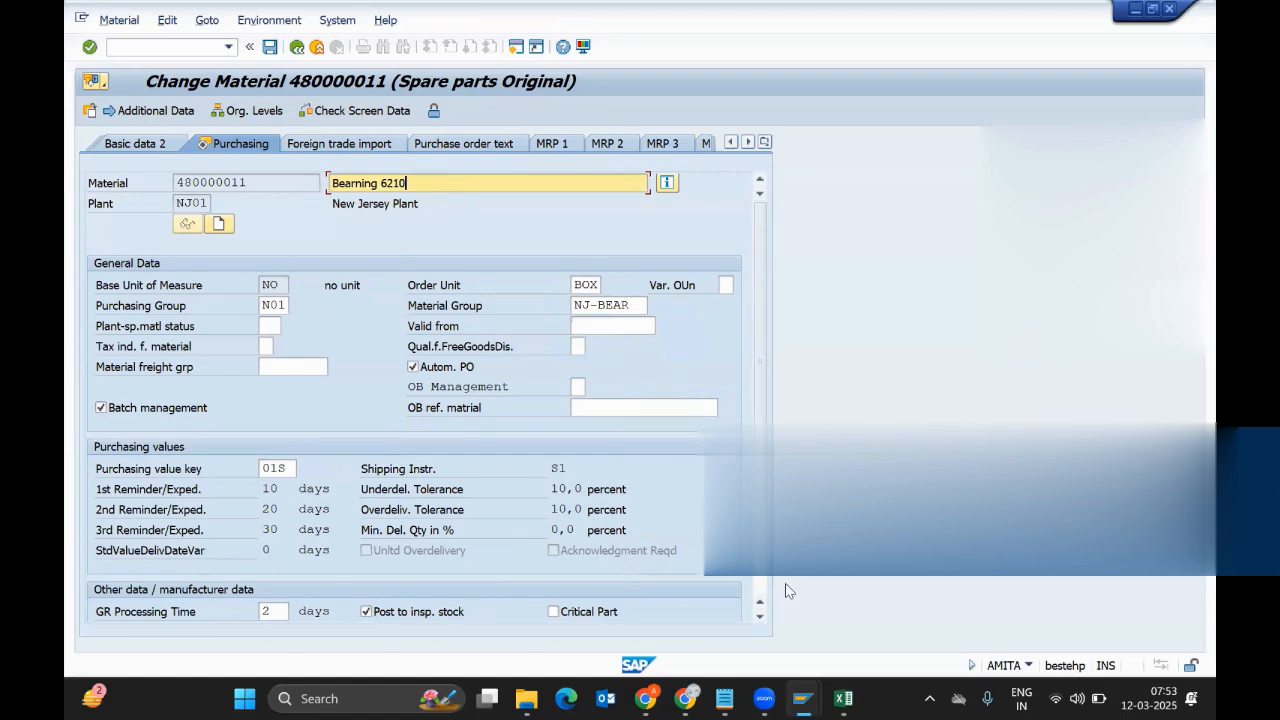
{"action": "scroll", "coordinate": [441, 590], "scroll_direction": "down", "scroll_amount": 3}
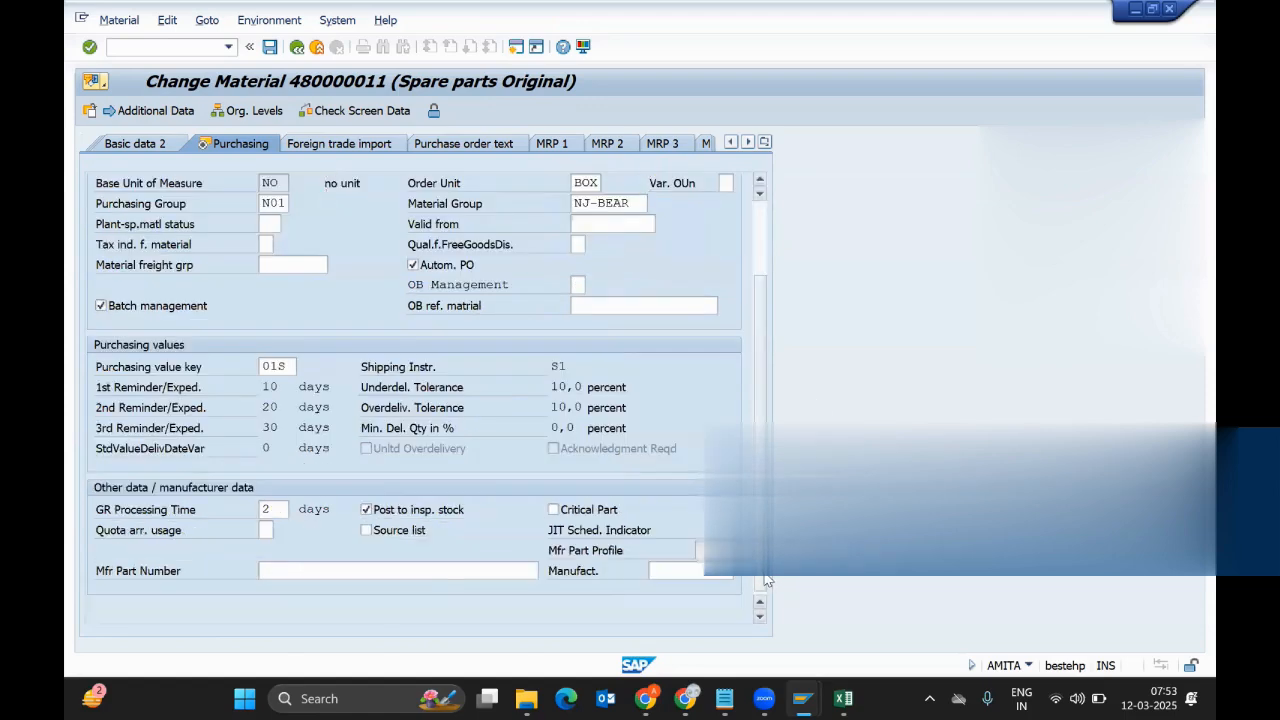
{"action": "left_click", "coordinate": [407, 539]}
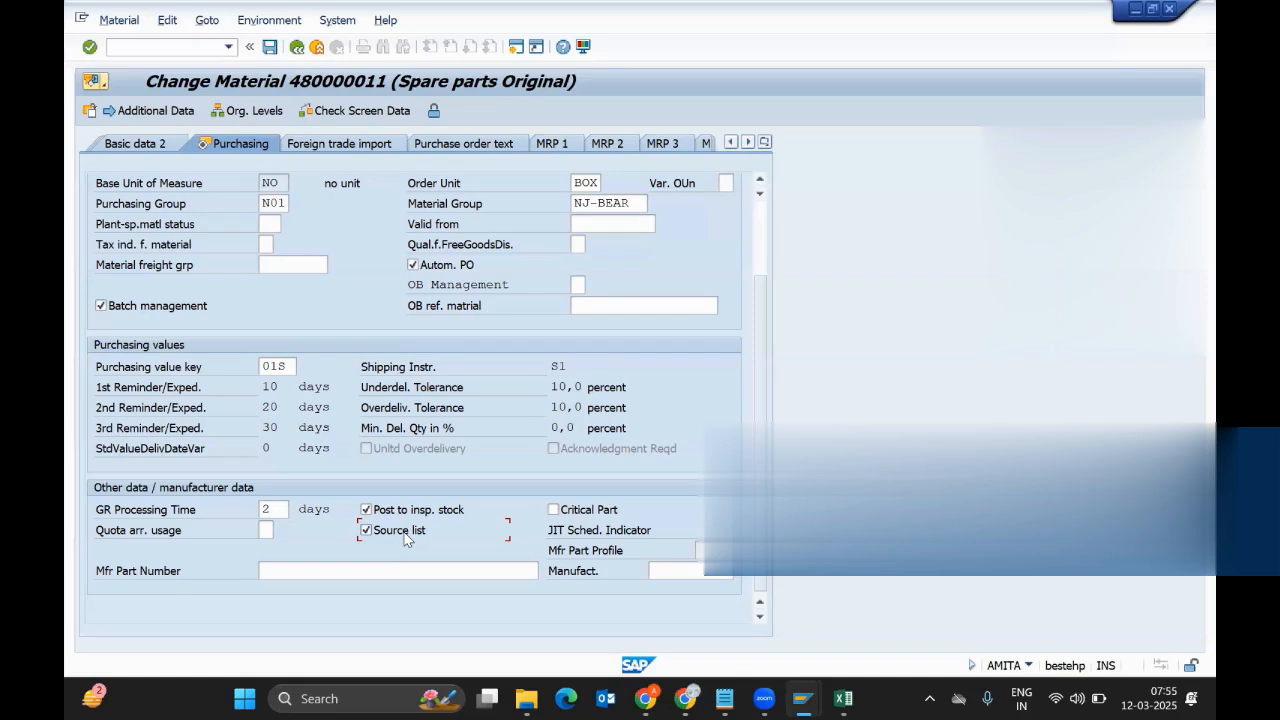
Save the source list change to material 480000011 and return to SAP Easy Access
{"action": "left_click", "coordinate": [270, 47]}
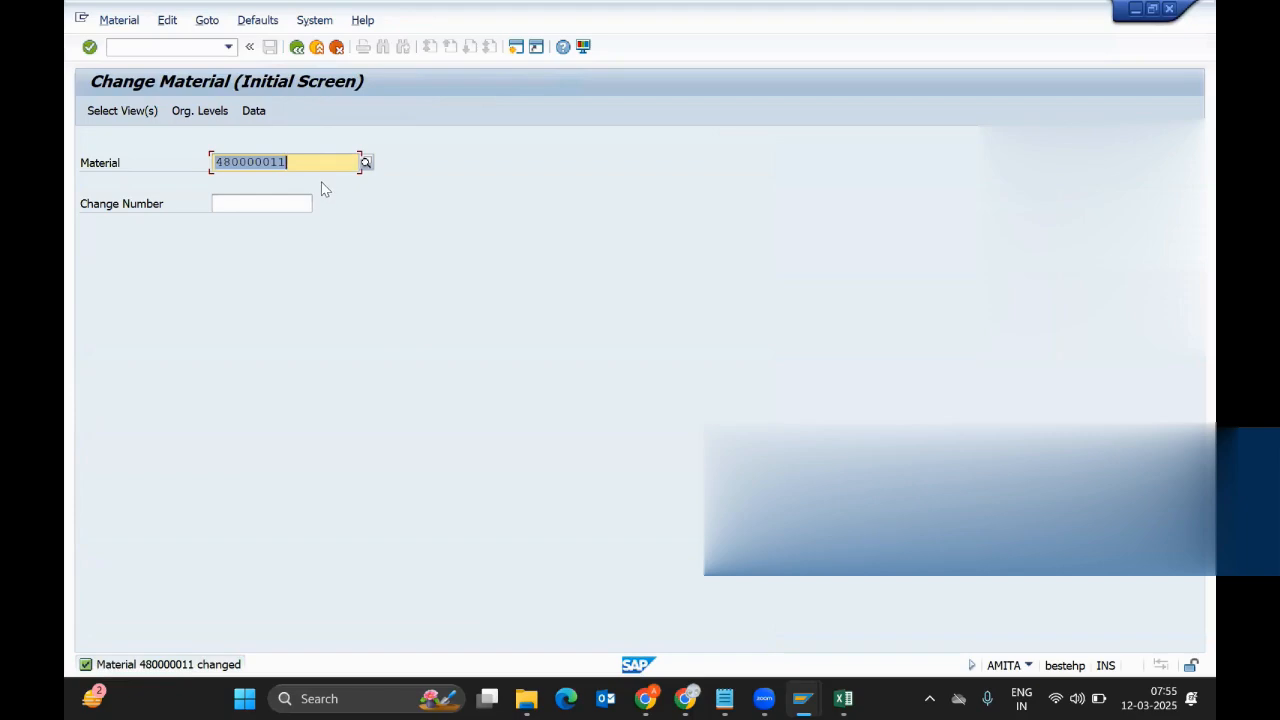
{"action": "key", "text": "F3"}
Run ME01 for material 480000011 at plant NJ01 to reach the source list overview
{"action": "type", "text": "M"}
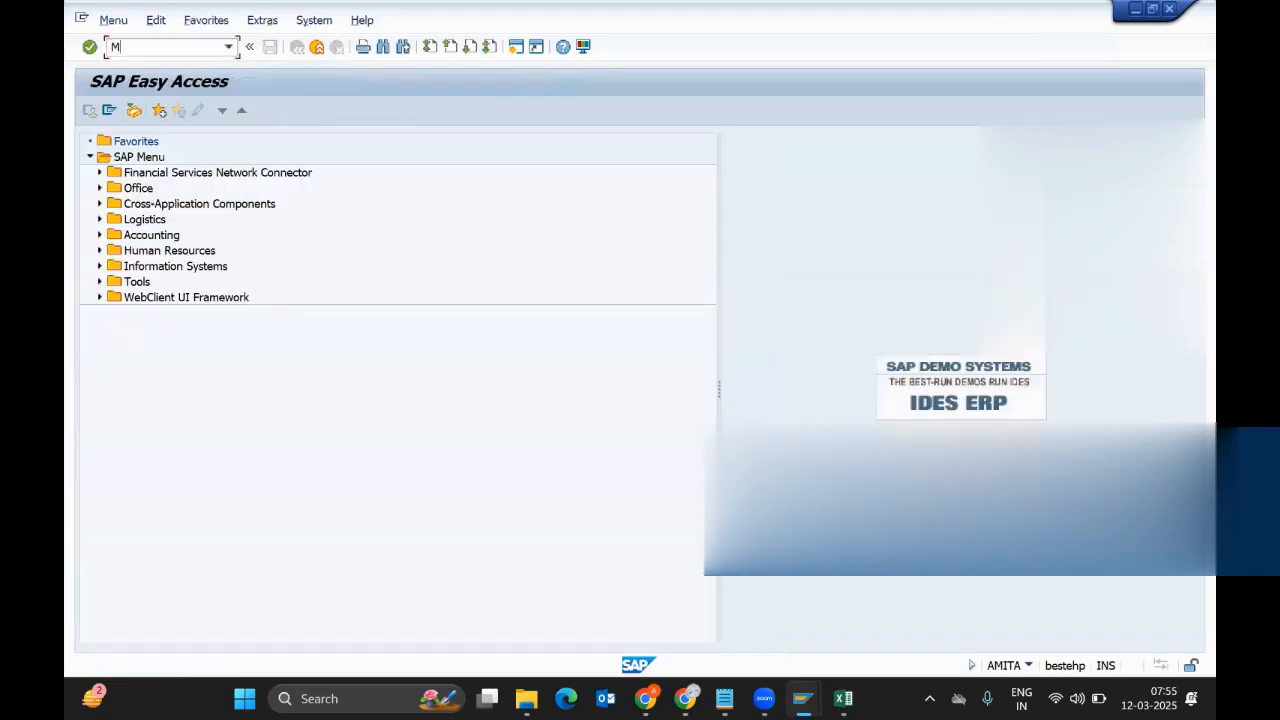
{"action": "type", "text": "E01"}
{"action": "key", "text": "Return"}
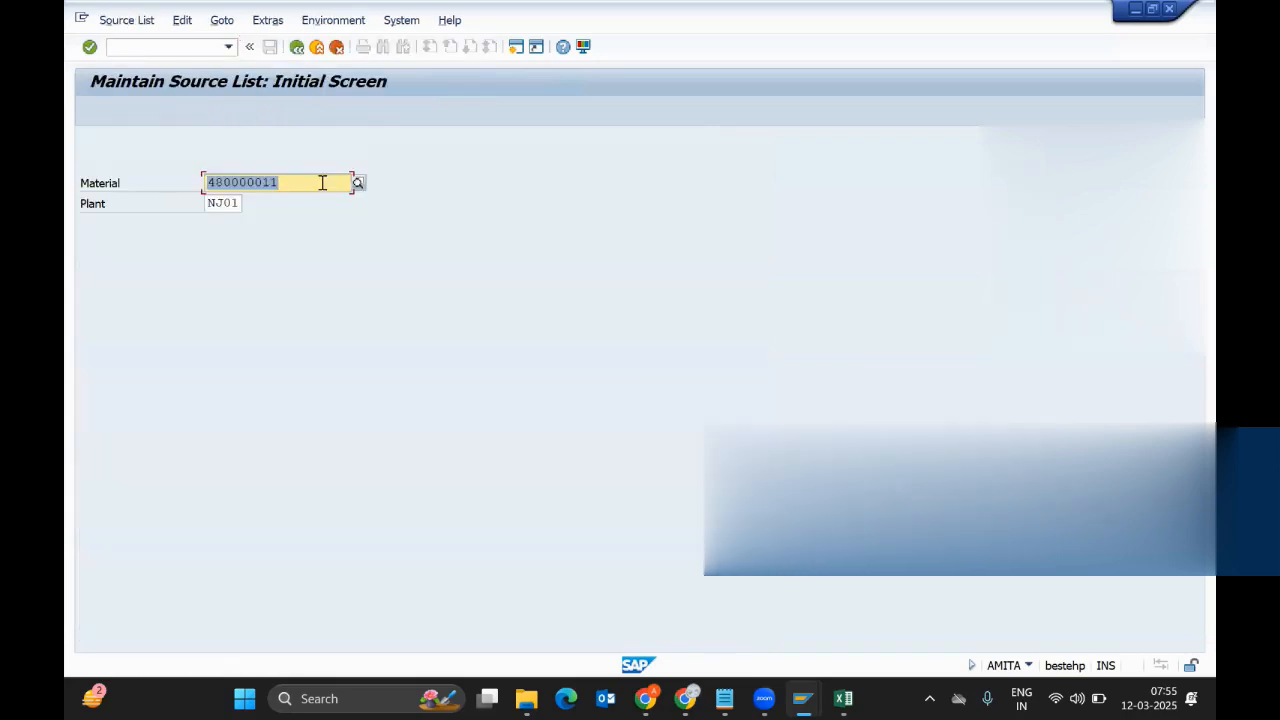
{"action": "left_click", "coordinate": [322, 182]}
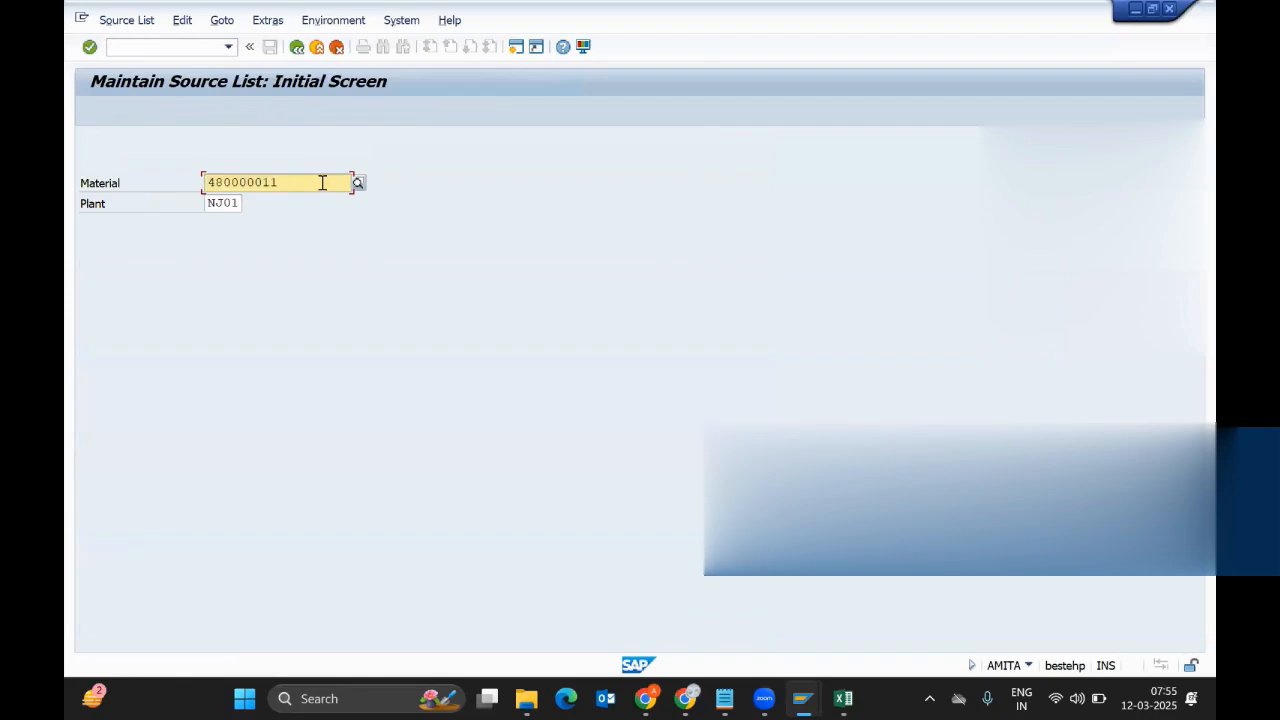
{"action": "key", "text": "Return"}
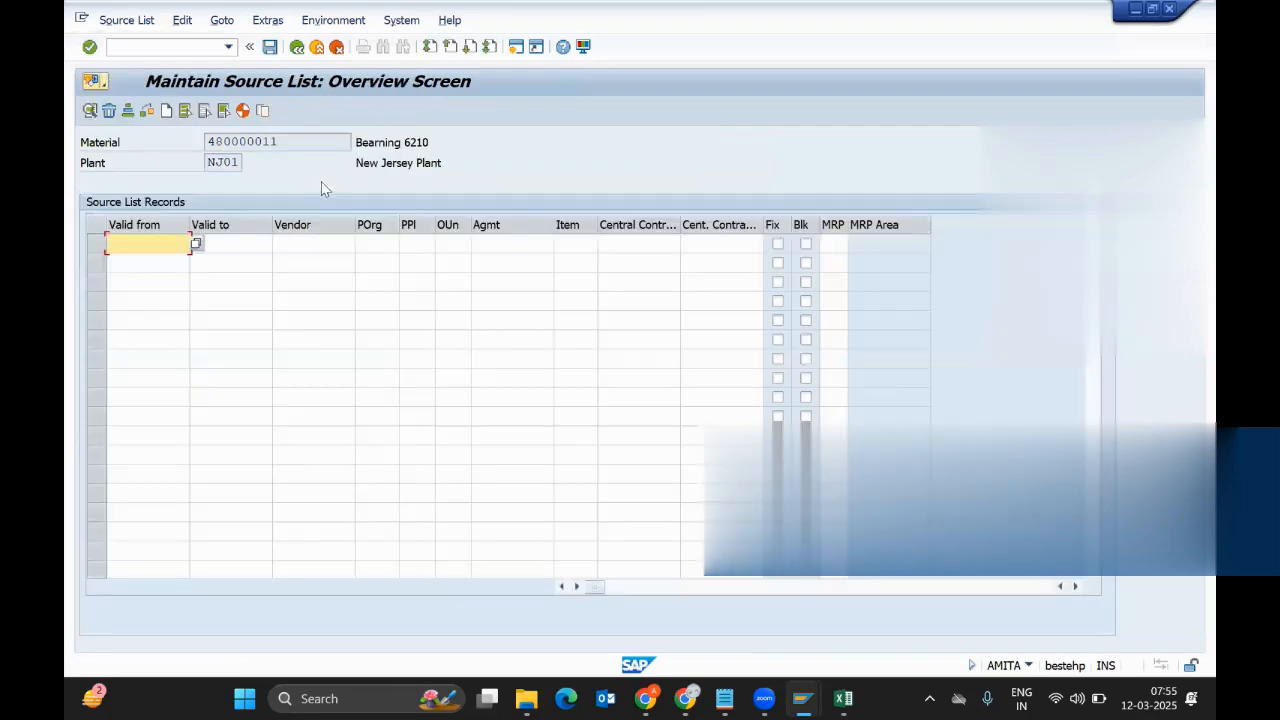
Set the source list record's validity from 01.04.2021 to 31.12.9999
{"action": "key", "text": "Down"}
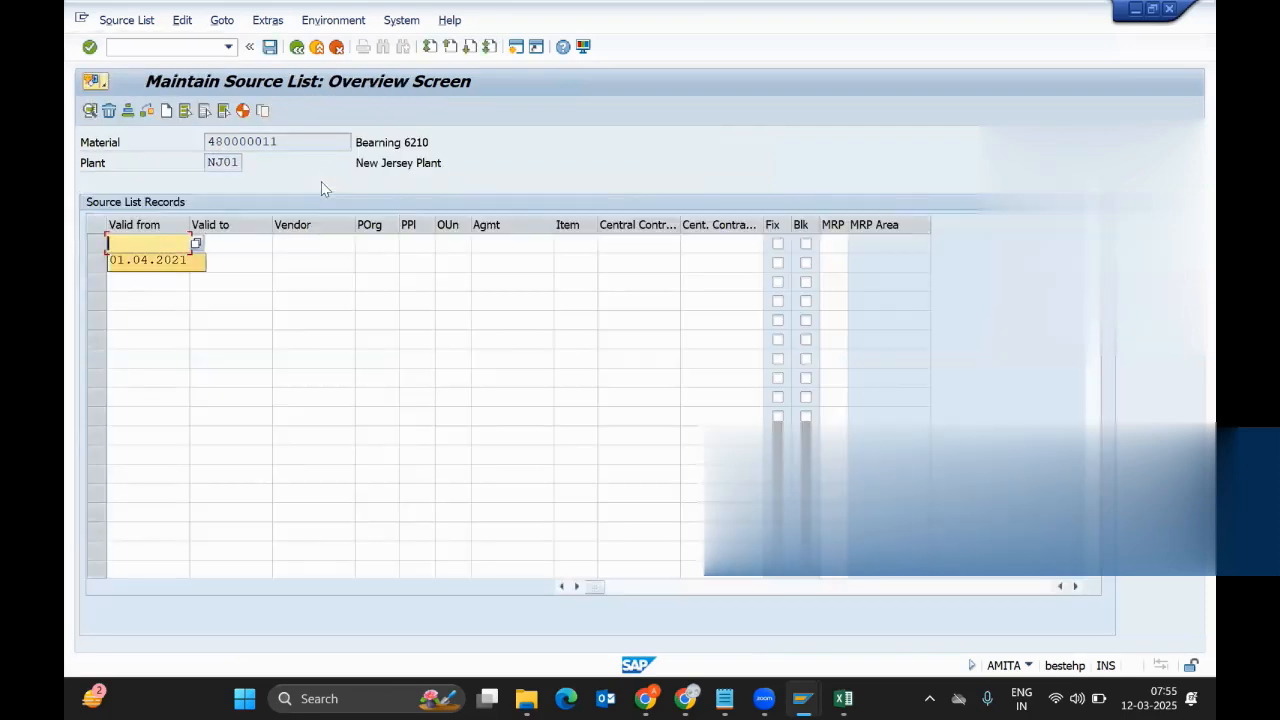
{"action": "key", "text": "Return"}
{"action": "type", "text": "3"}
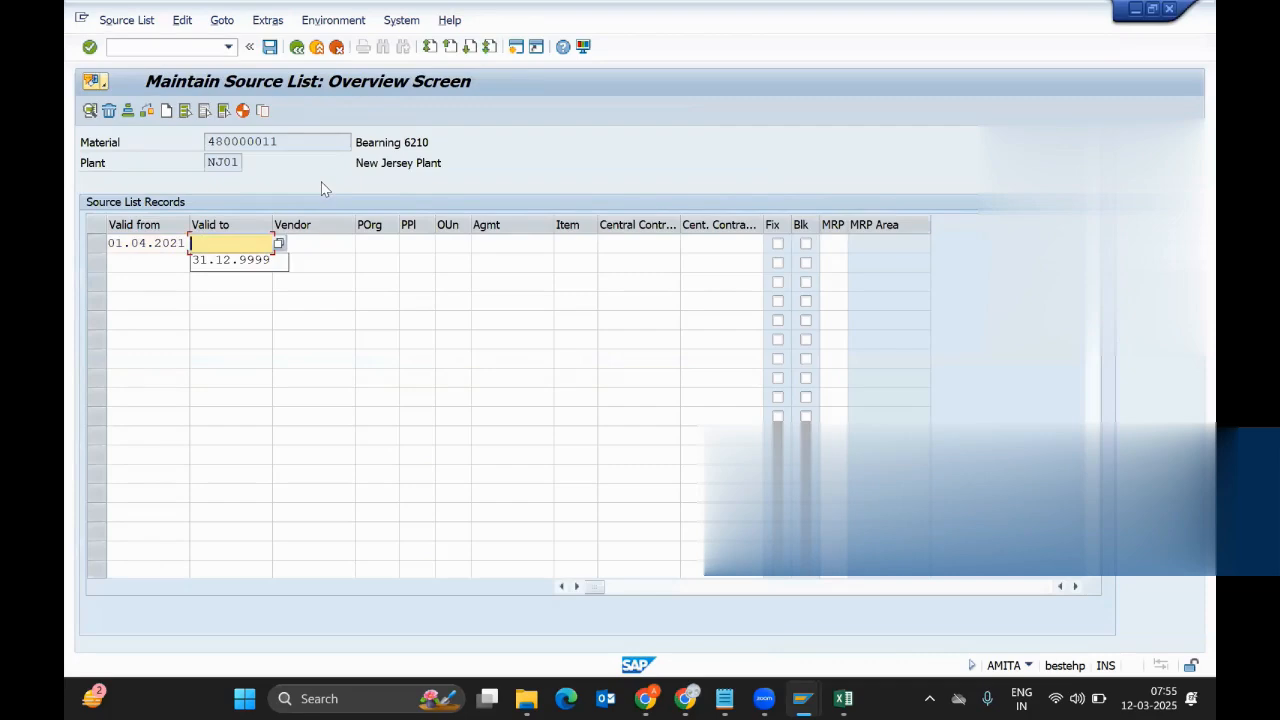
{"action": "key", "text": "Down"}
{"action": "key", "text": "Return"}
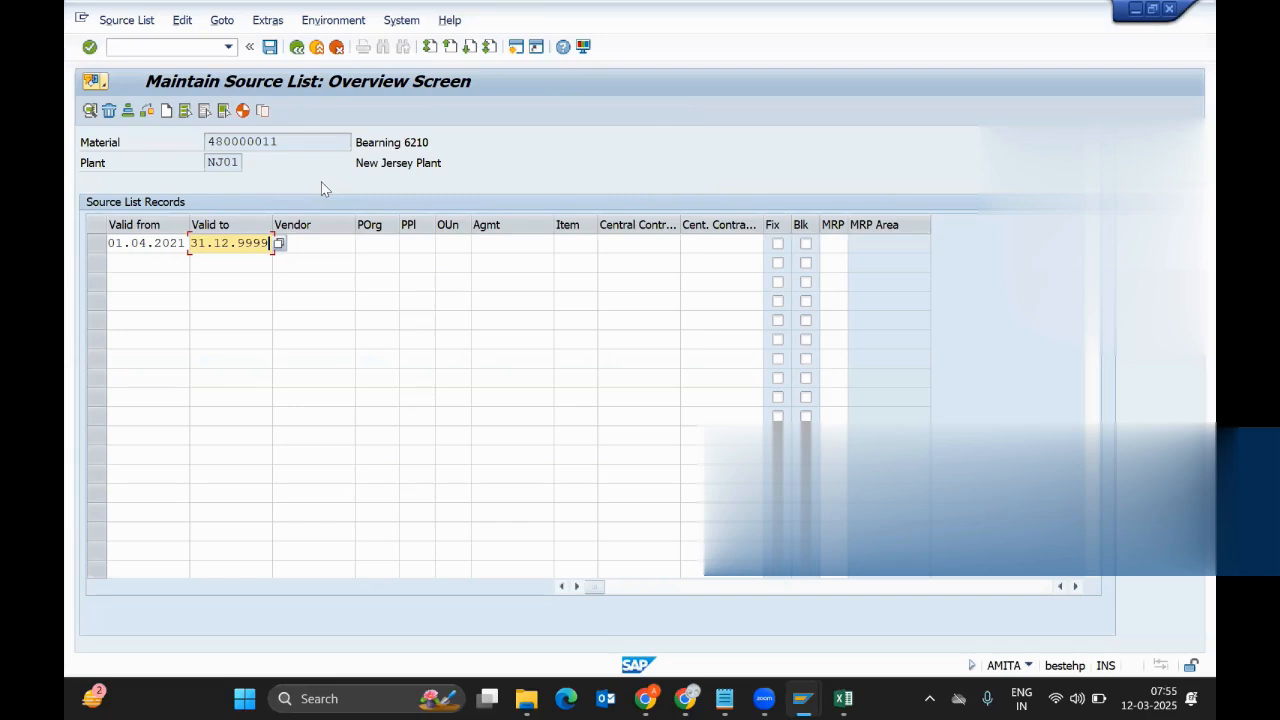
Try the vendor search help for the record, then back out of it
{"action": "key", "text": "Tab"}
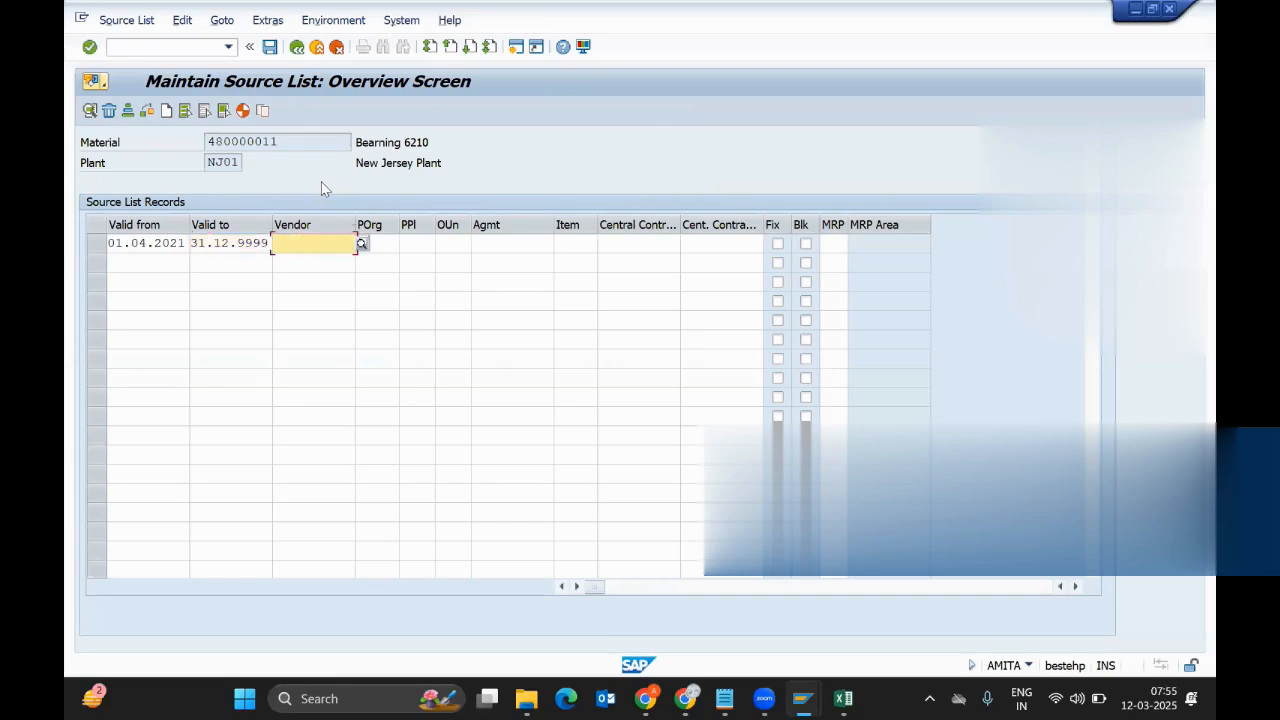
{"action": "left_click", "coordinate": [362, 244]}
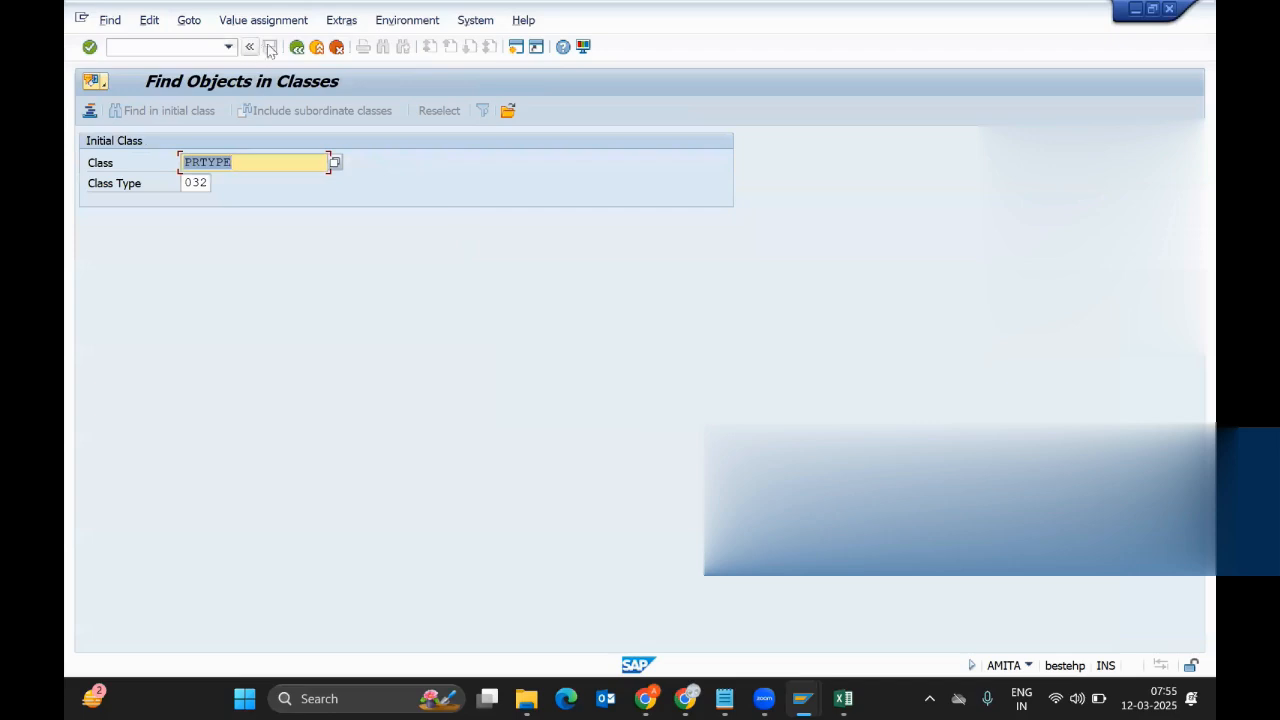
{"action": "left_click", "coordinate": [296, 47]}
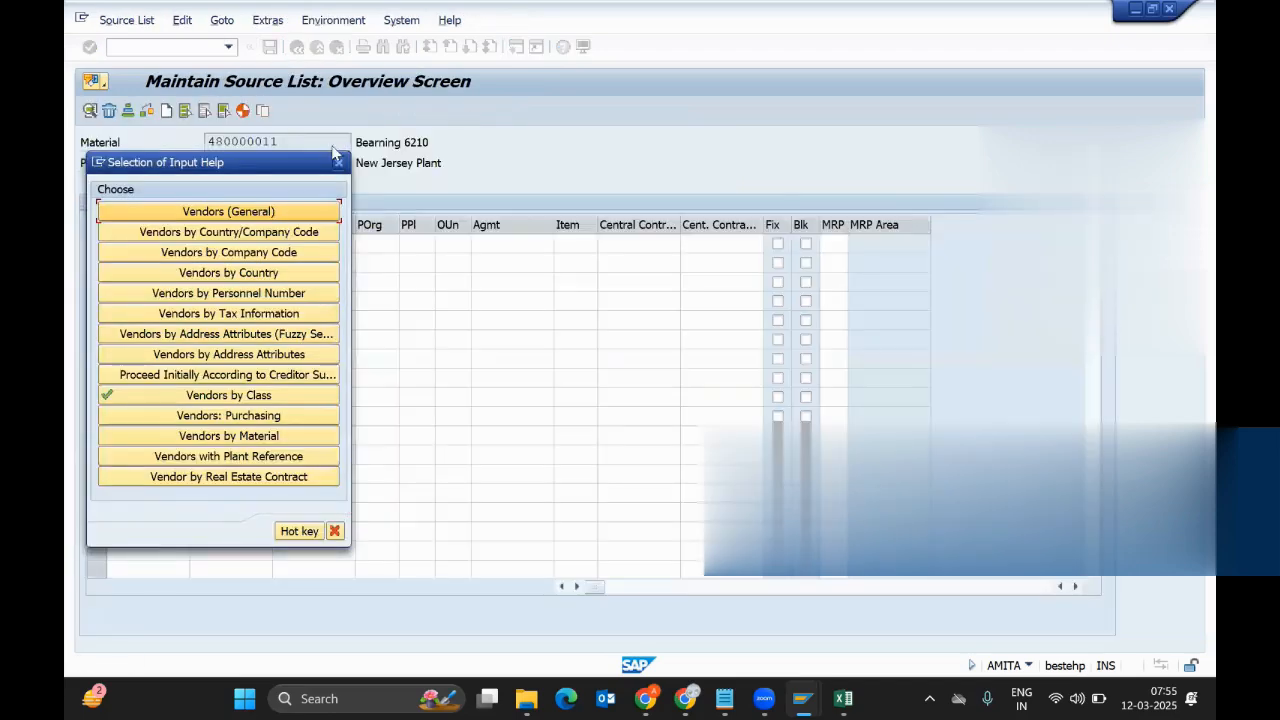
{"action": "left_click", "coordinate": [339, 162]}
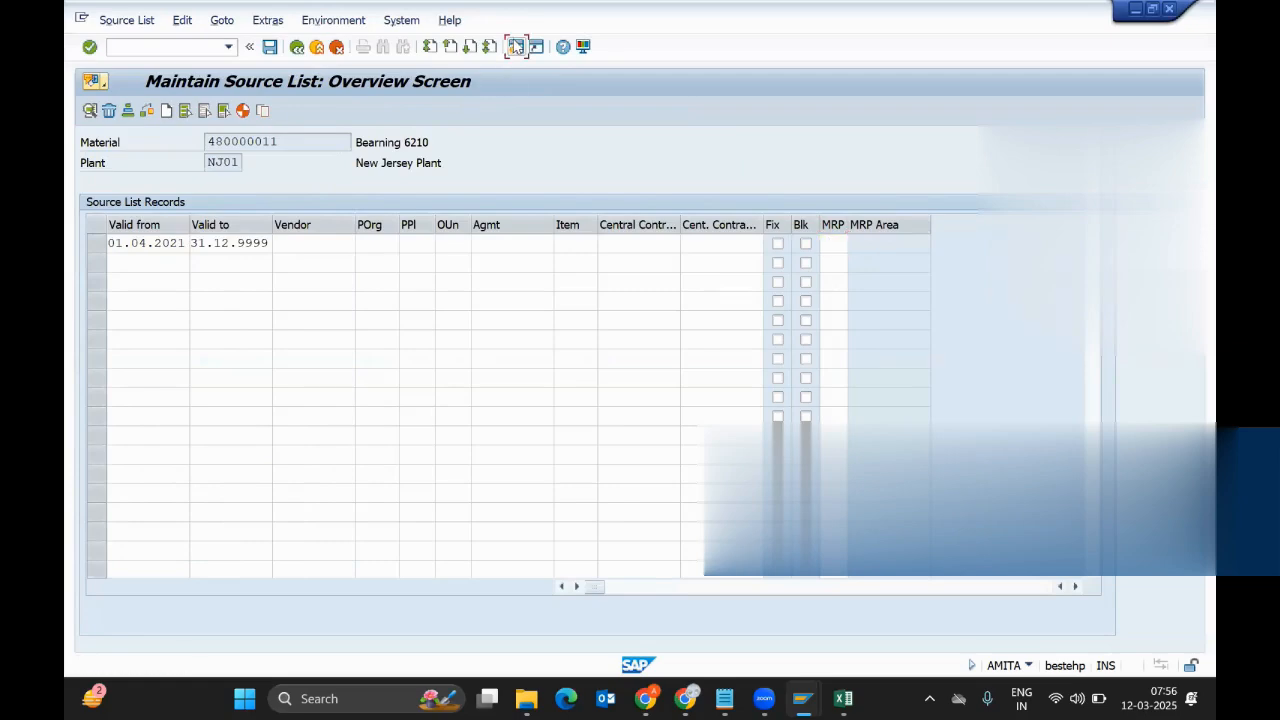
In a second session, run MKVZ to list vendors for purchasing organization NJ01
{"action": "left_click", "coordinate": [515, 46]}
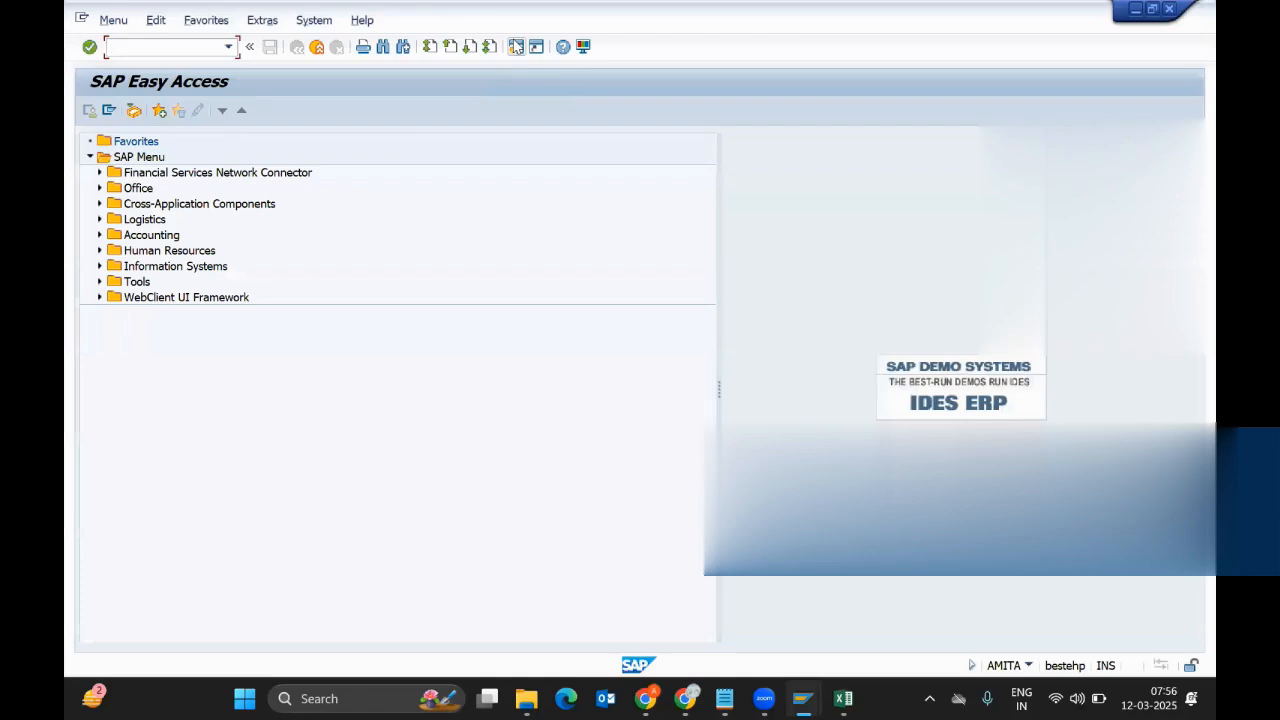
{"action": "type", "text": "MKVZ"}
{"action": "key", "text": "Return"}
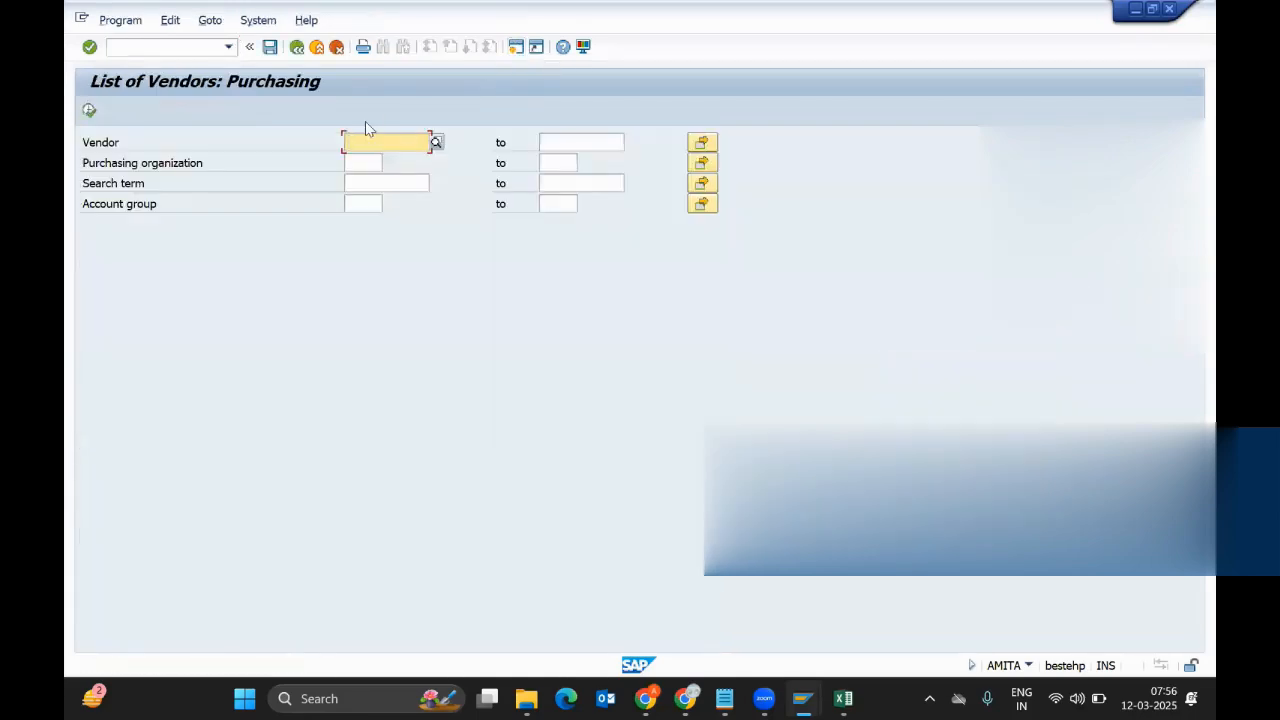
{"action": "left_click", "coordinate": [368, 163]}
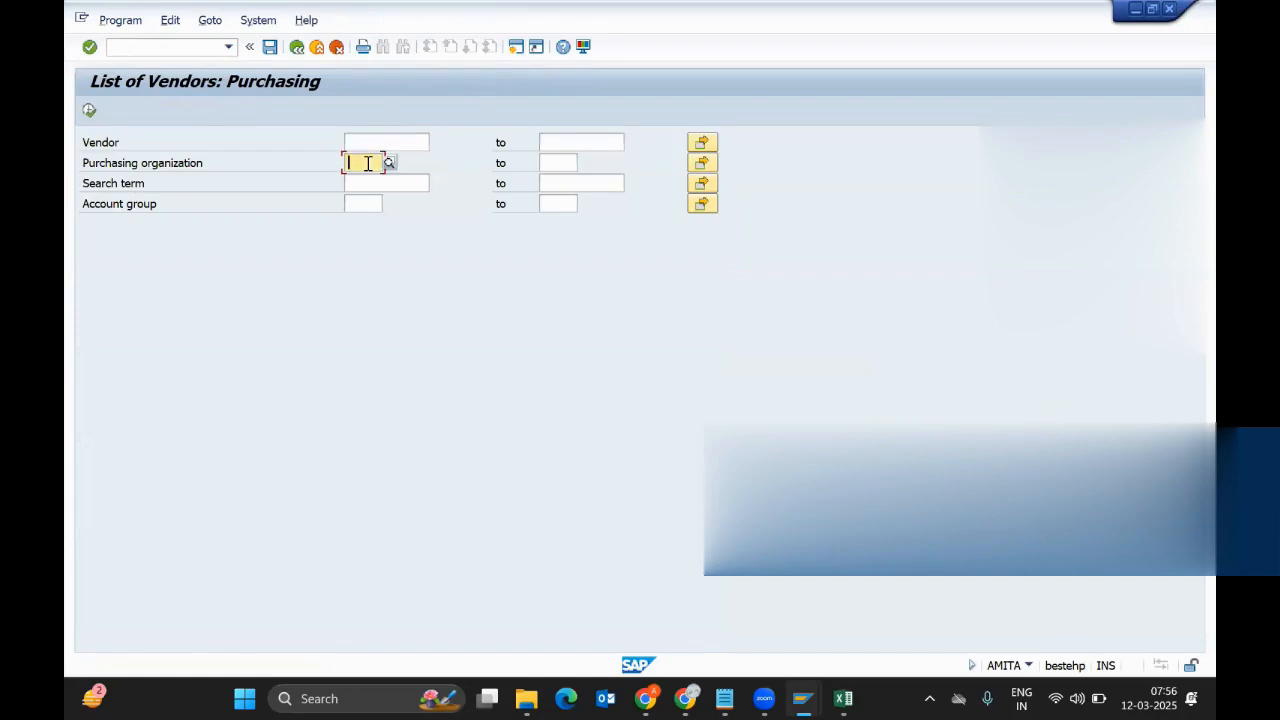
{"action": "type", "text": "NJ01"}
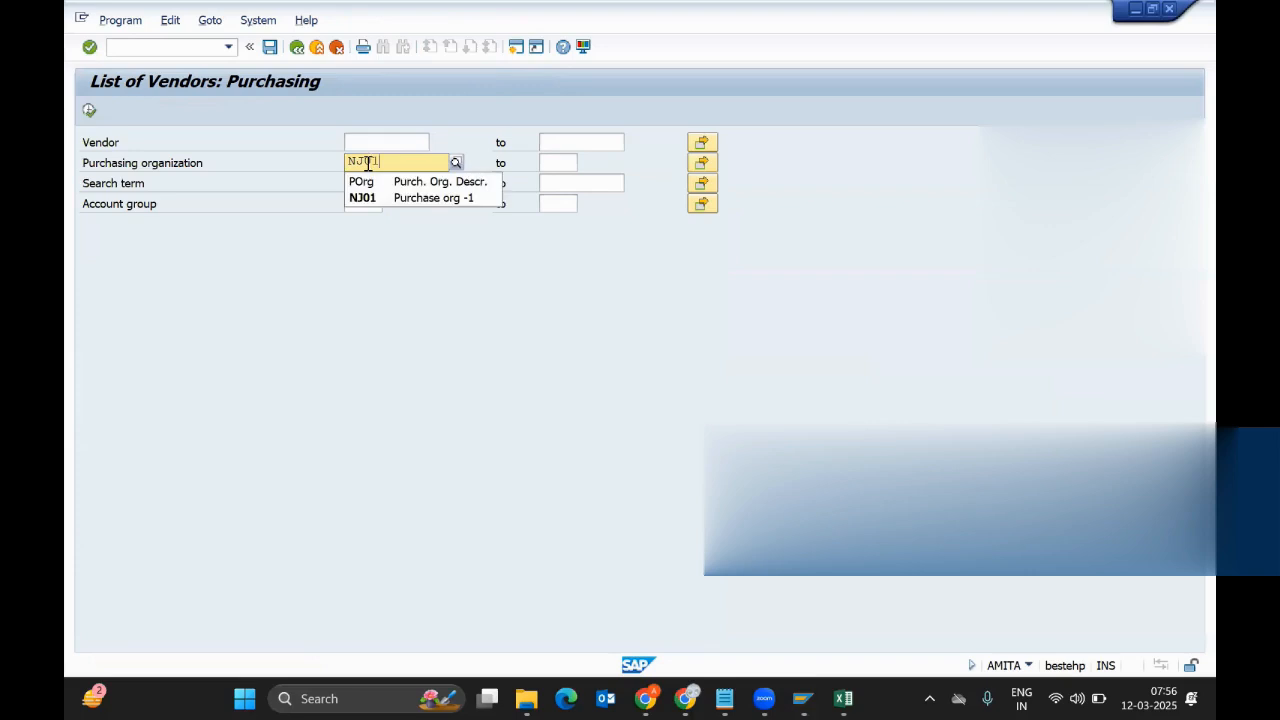
{"action": "key", "text": "Return"}
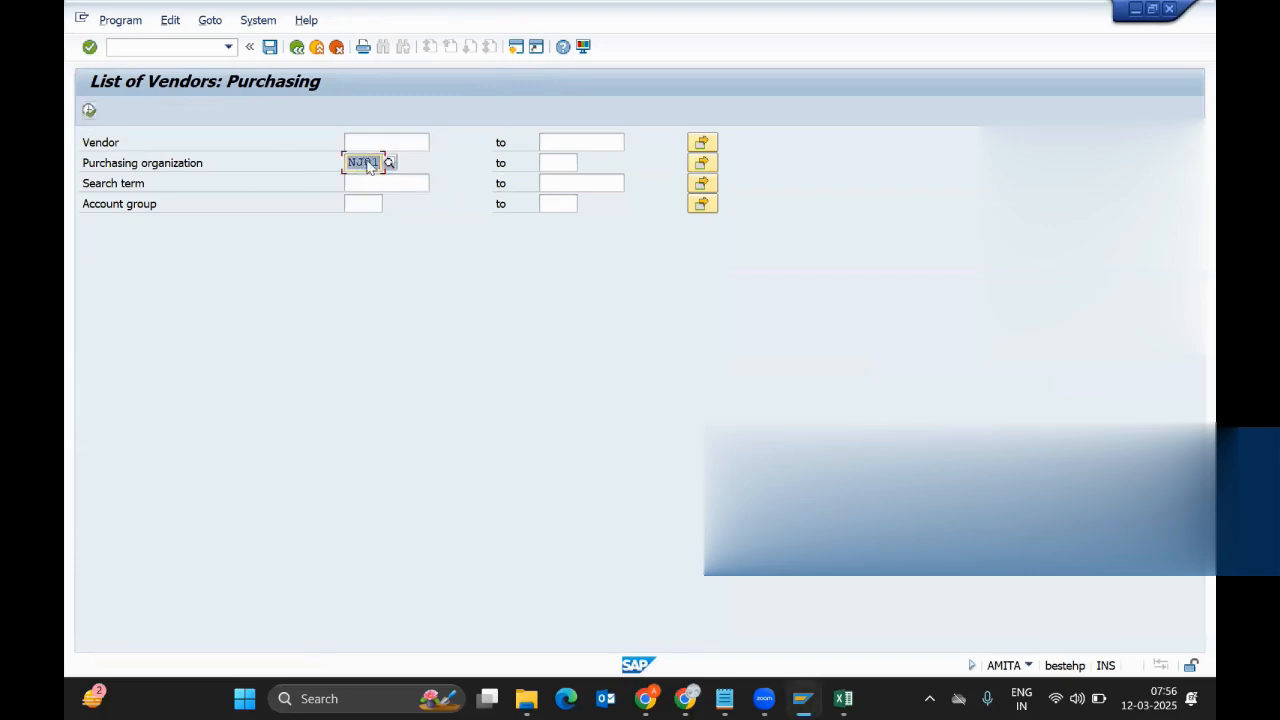
{"action": "left_click", "coordinate": [89, 110]}
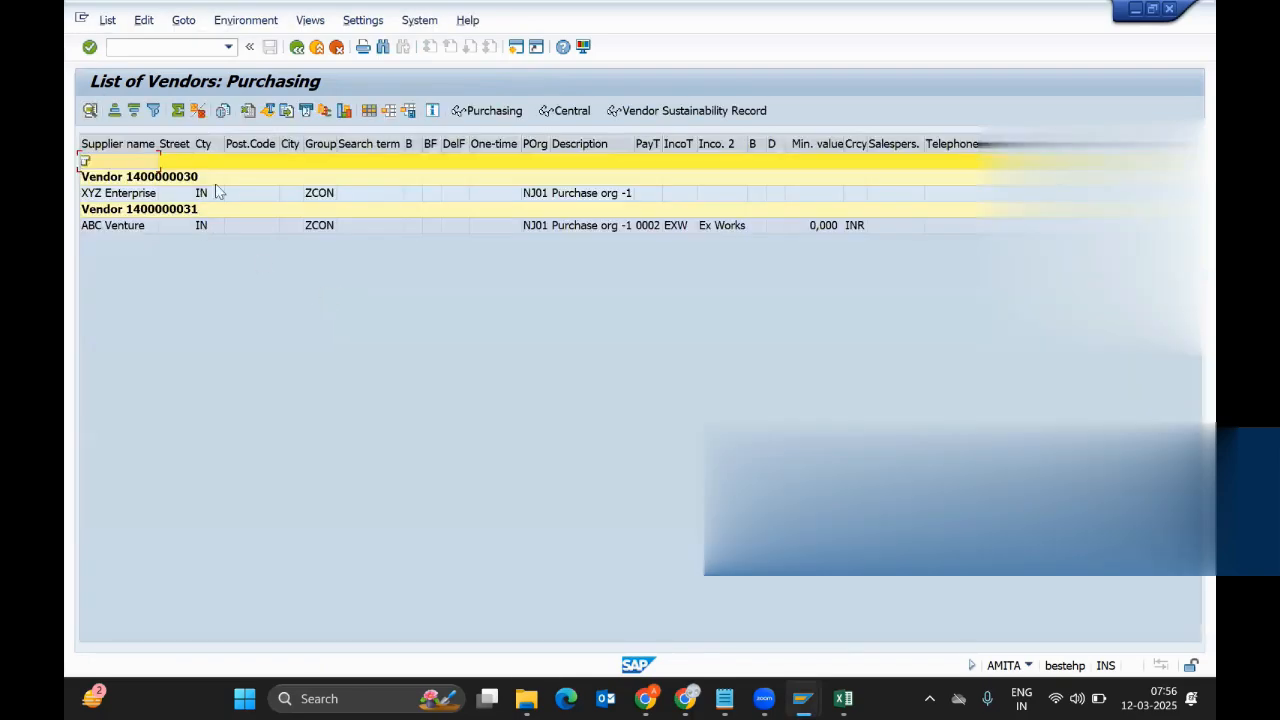
Add the Vendor column to the vendor list layout
{"action": "left_click", "coordinate": [123, 199]}
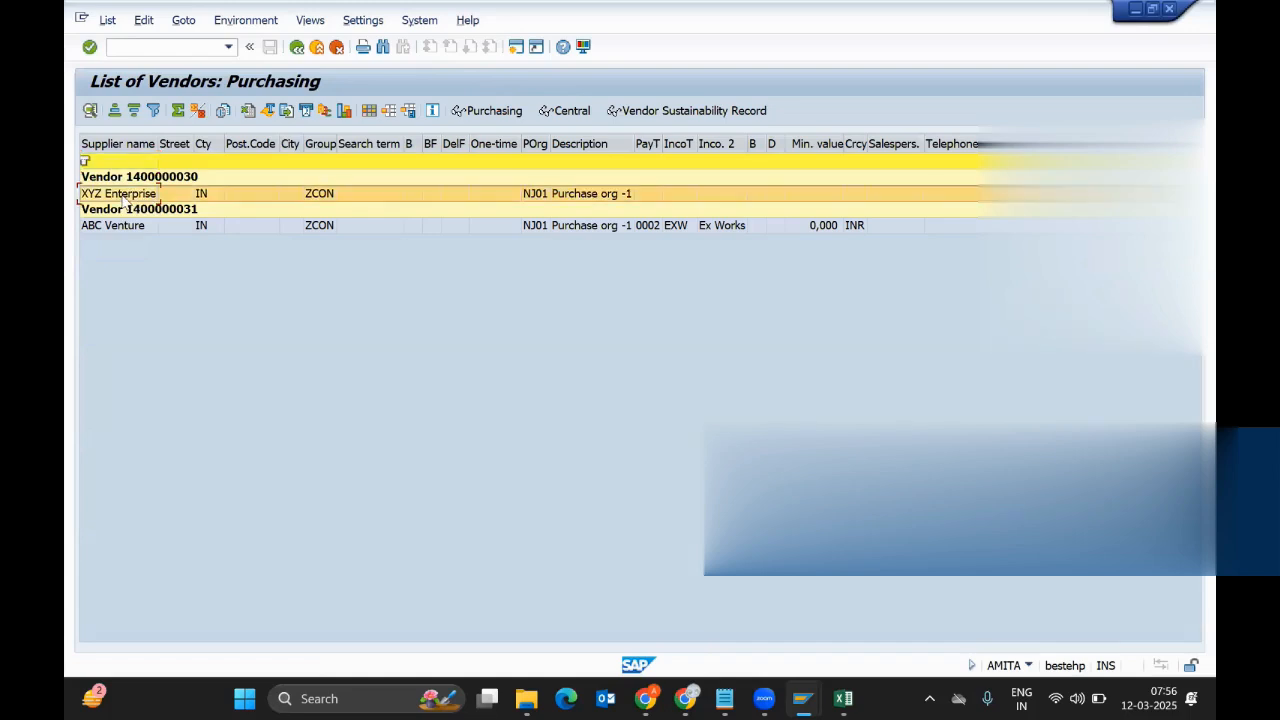
{"action": "left_click", "coordinate": [118, 229]}
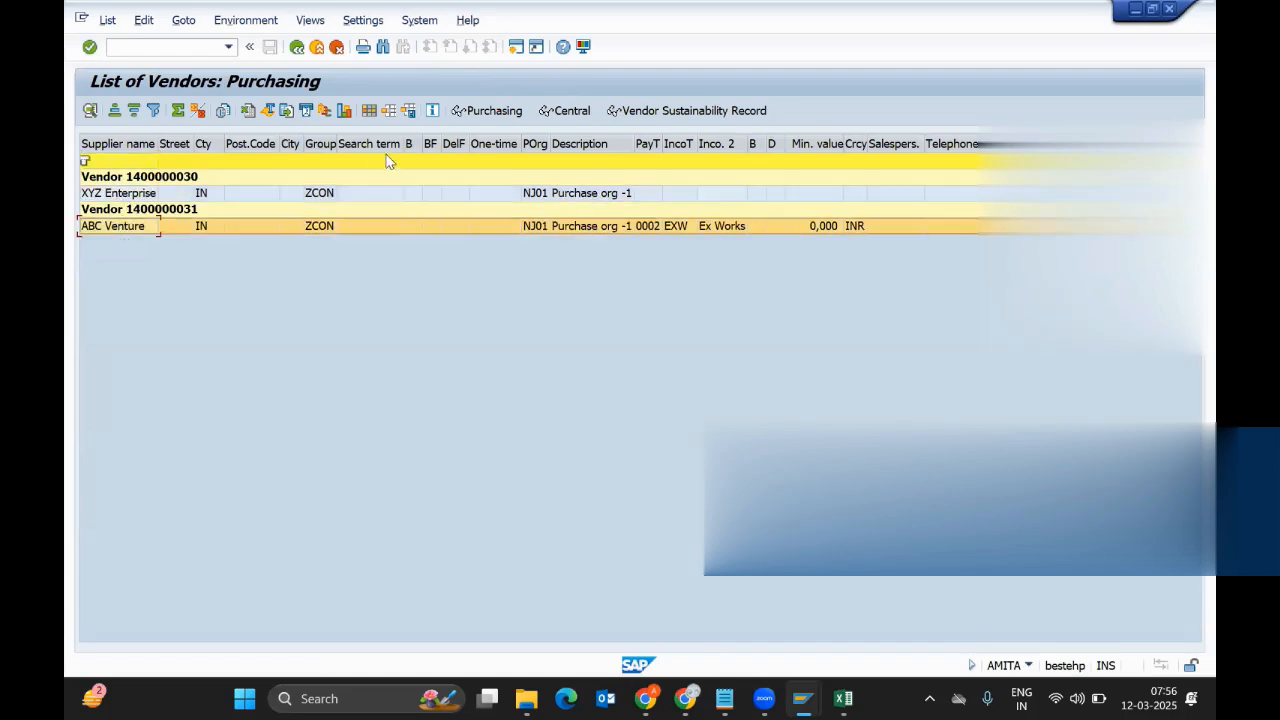
{"action": "left_click", "coordinate": [369, 110]}
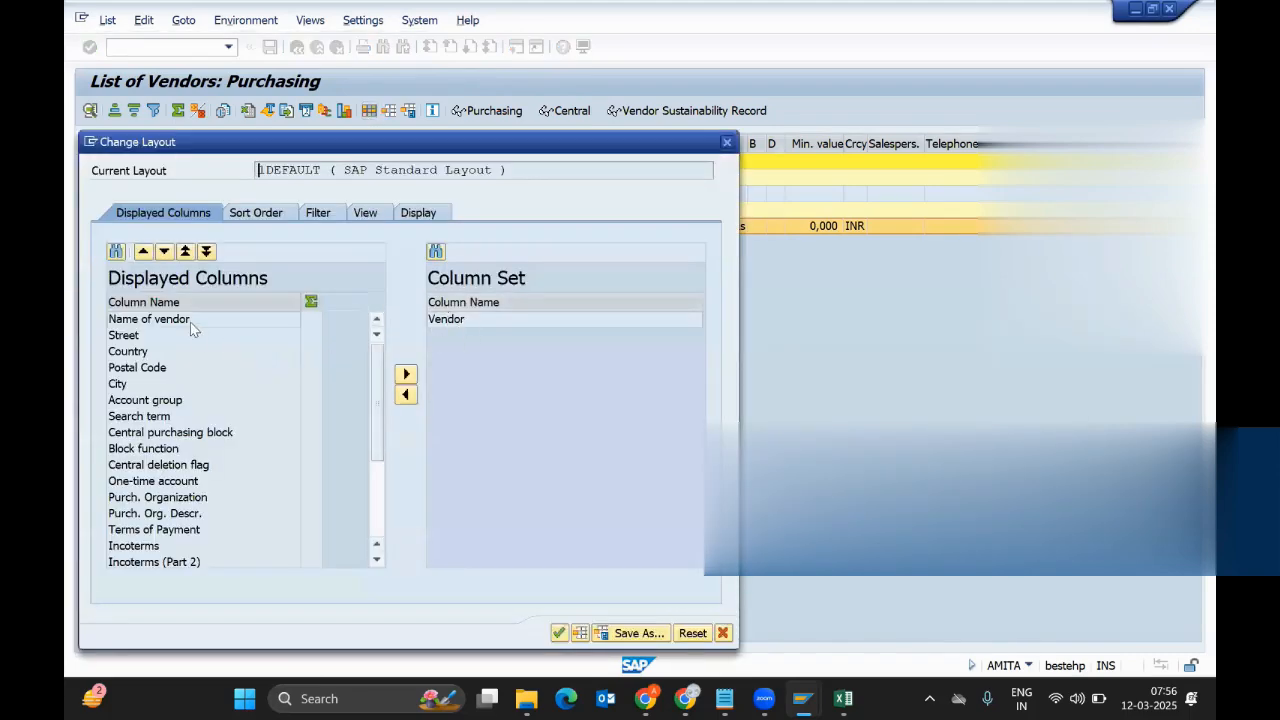
{"action": "left_click", "coordinate": [193, 330]}
{"action": "left_click", "coordinate": [405, 394]}
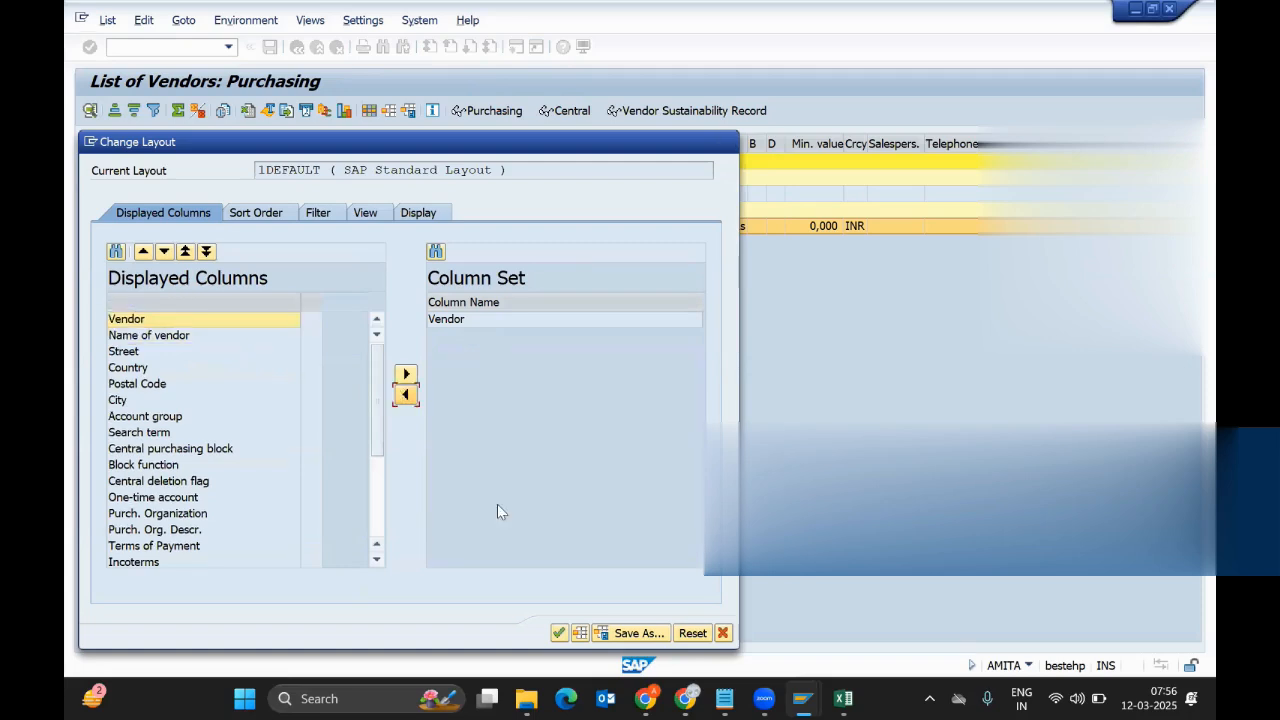
{"action": "left_click", "coordinate": [559, 633]}
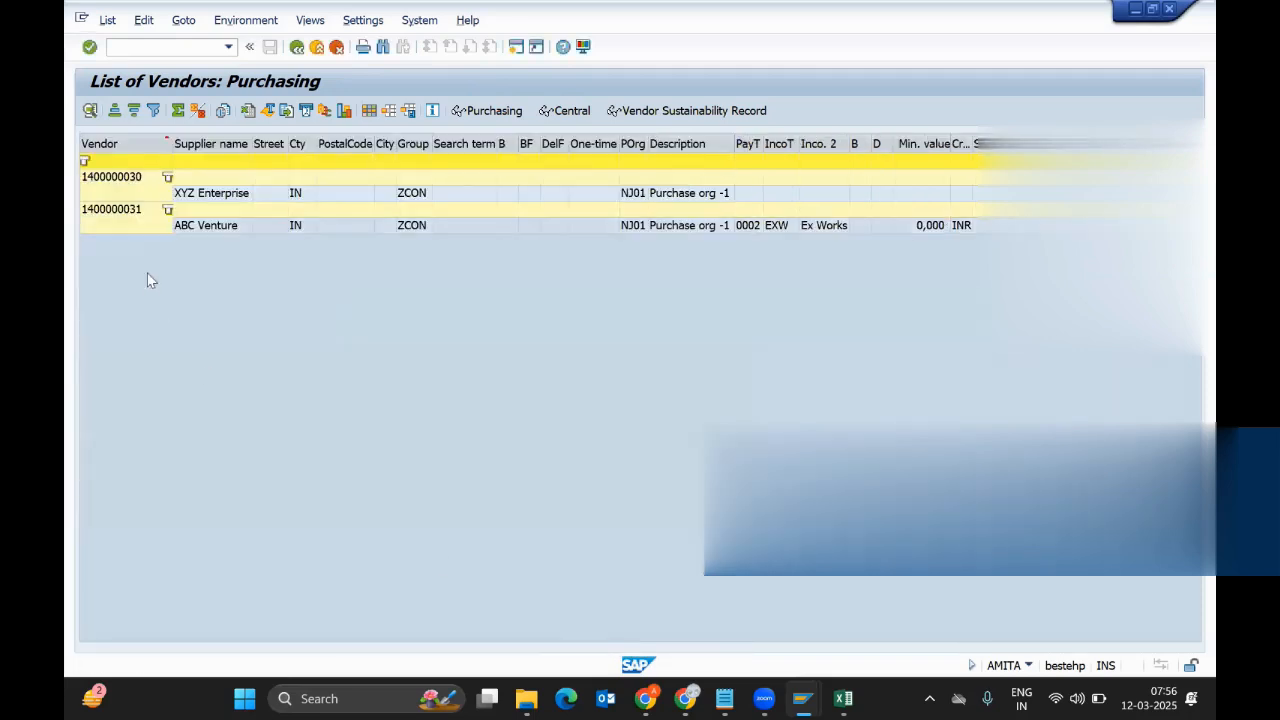
{"action": "left_click", "coordinate": [124, 144]}
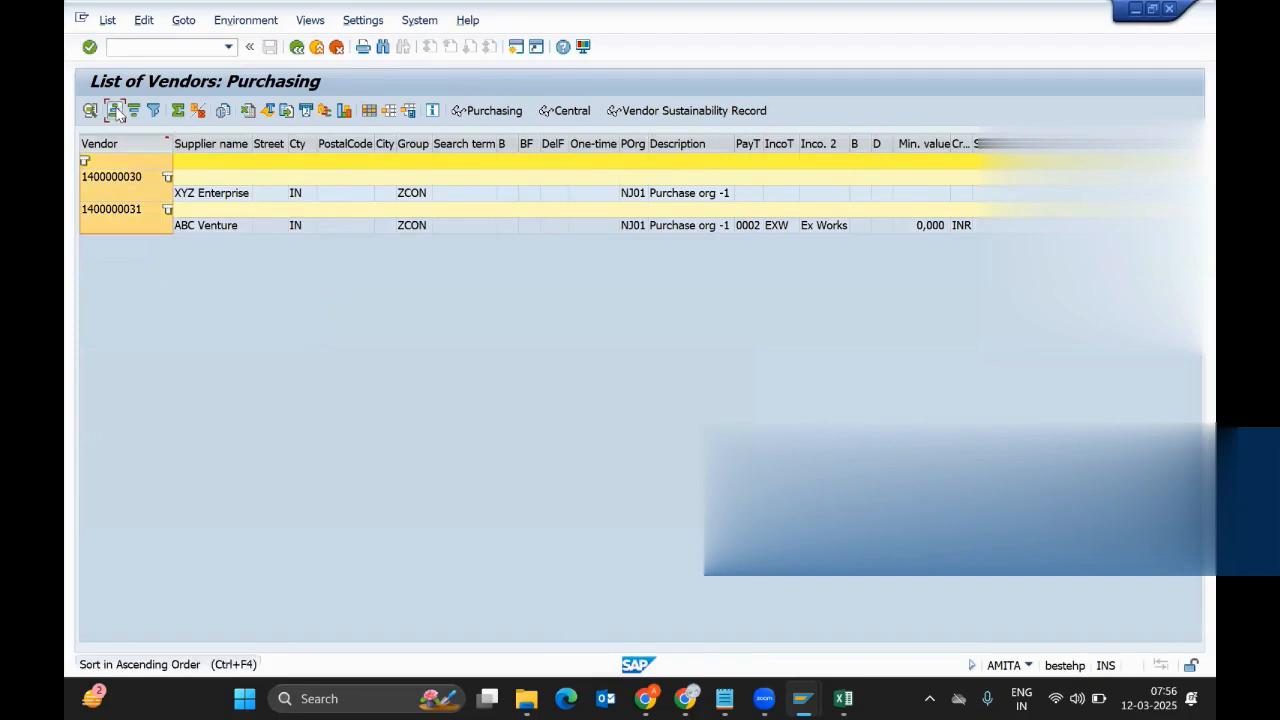
{"action": "left_click", "coordinate": [117, 113]}
{"action": "left_click", "coordinate": [141, 178]}
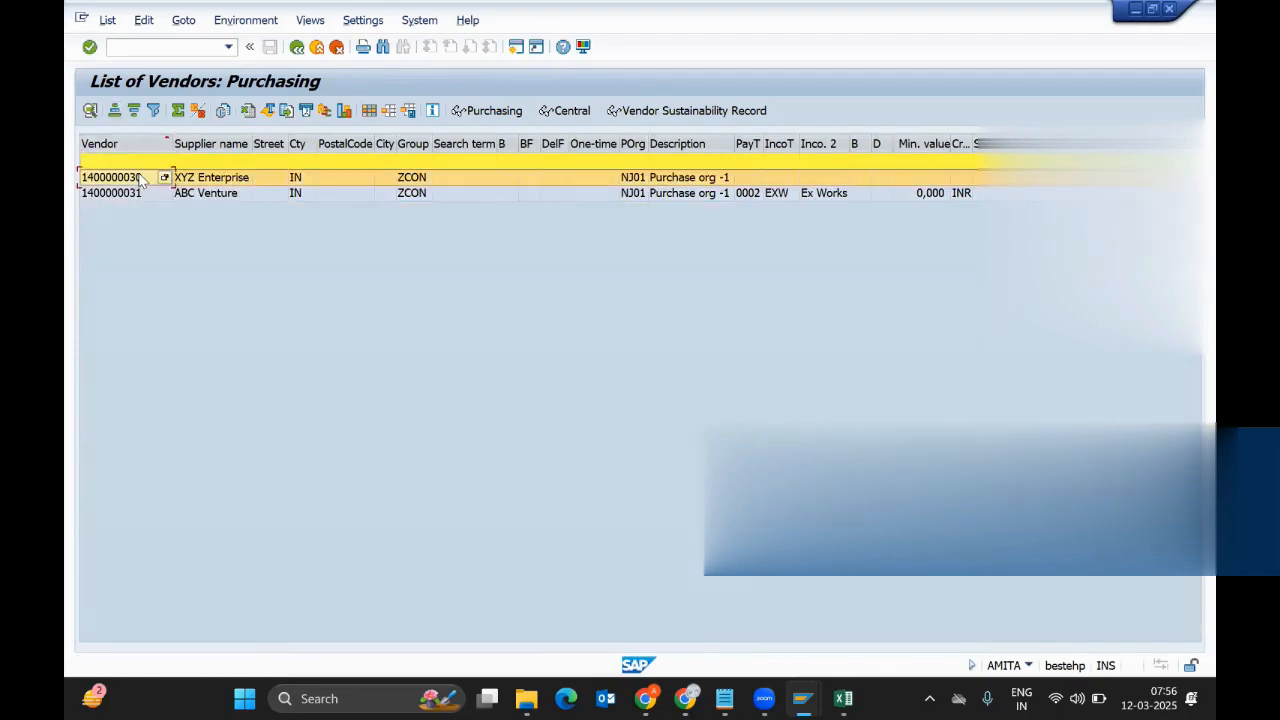
{"action": "left_click", "coordinate": [141, 179]}
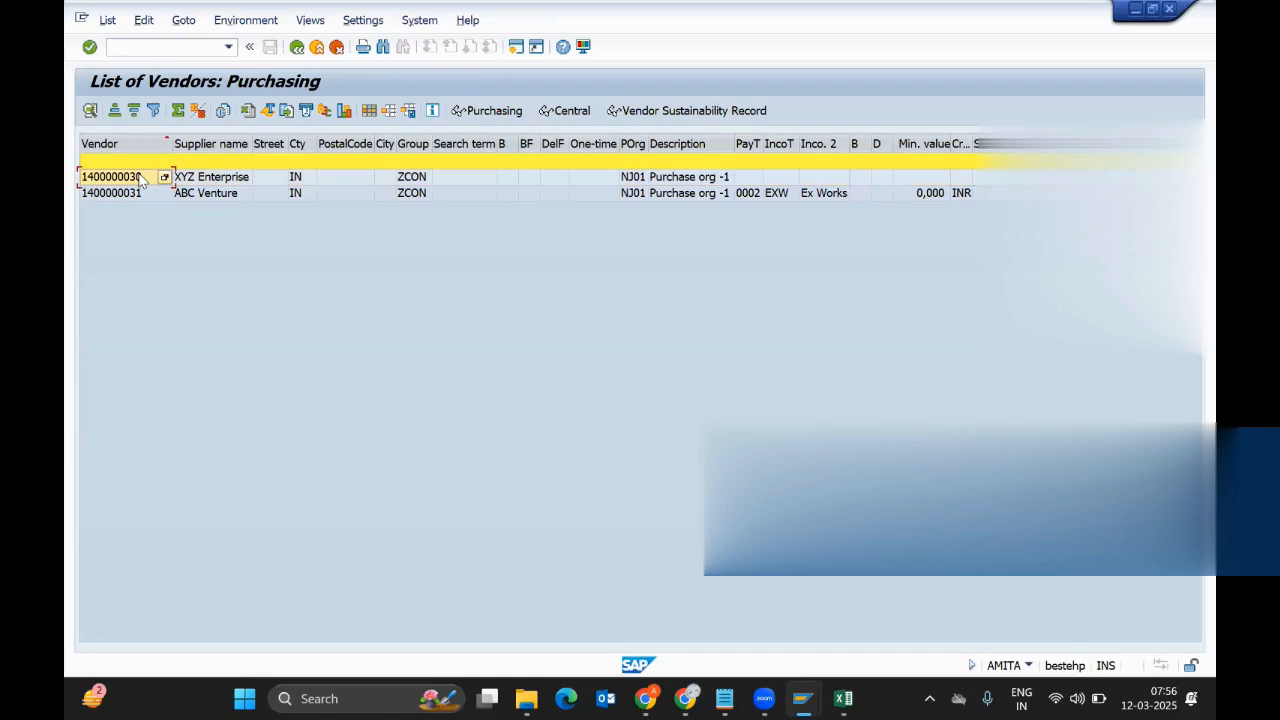
{"action": "left_click", "coordinate": [141, 179]}
{"action": "key", "text": "alt+Tab"}
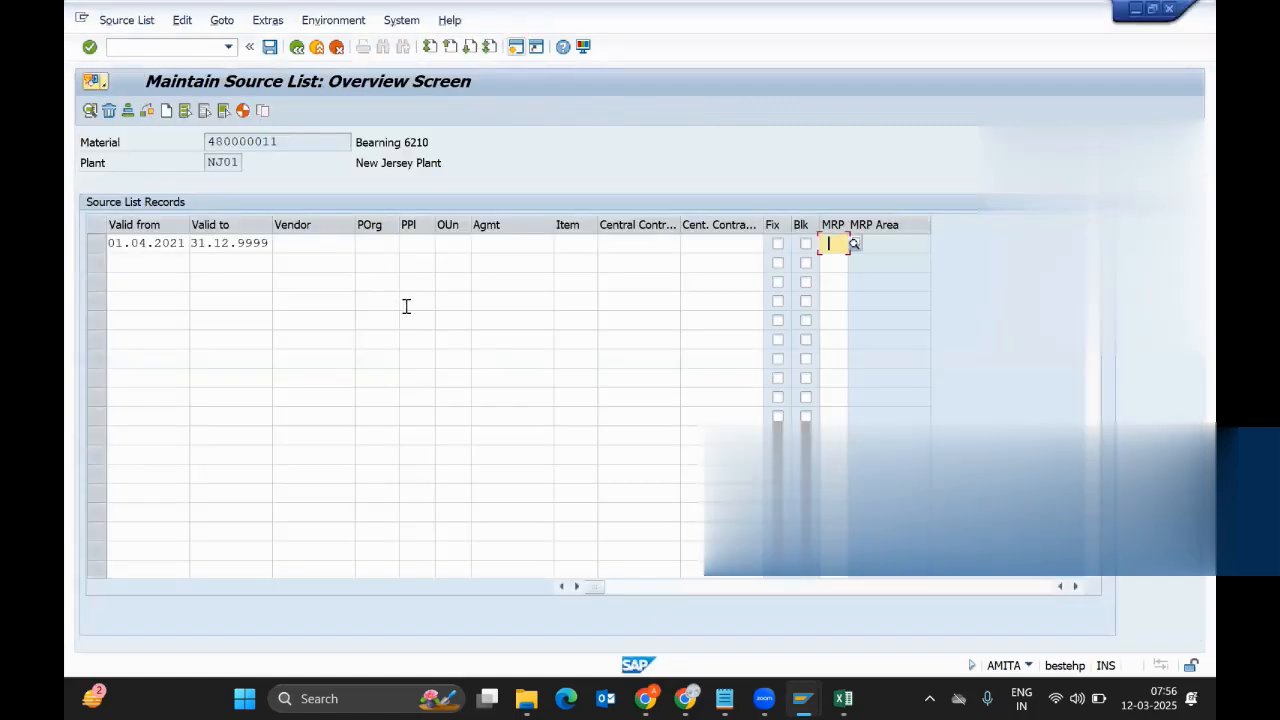
{"action": "left_click", "coordinate": [329, 251]}
{"action": "key", "text": "ctrl+v"}
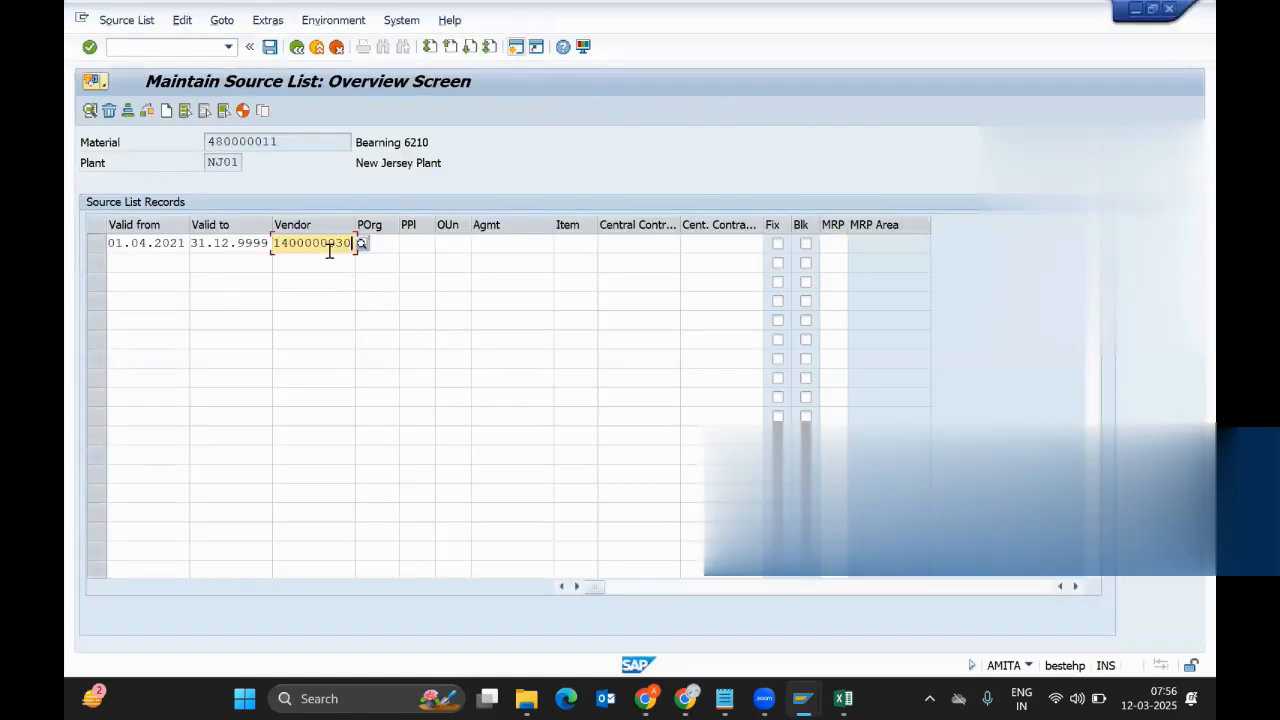
{"action": "key", "text": "Return"}
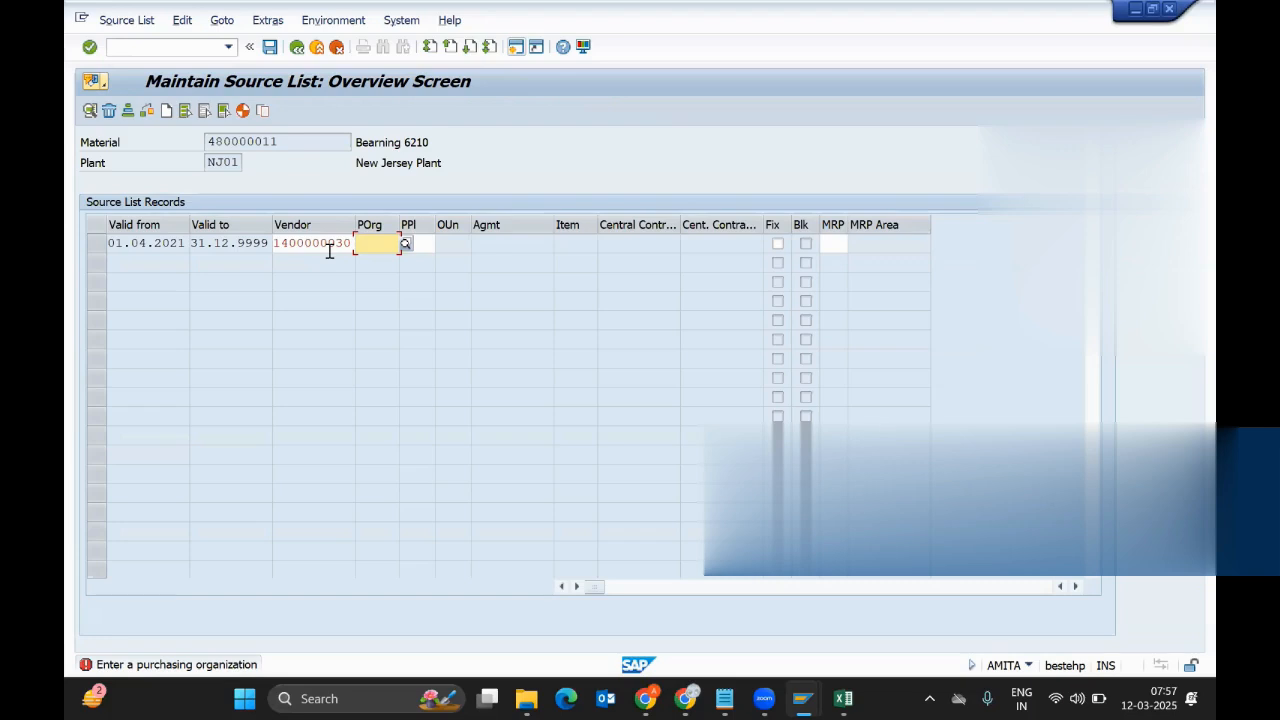
{"action": "type", "text": "NJ01"}
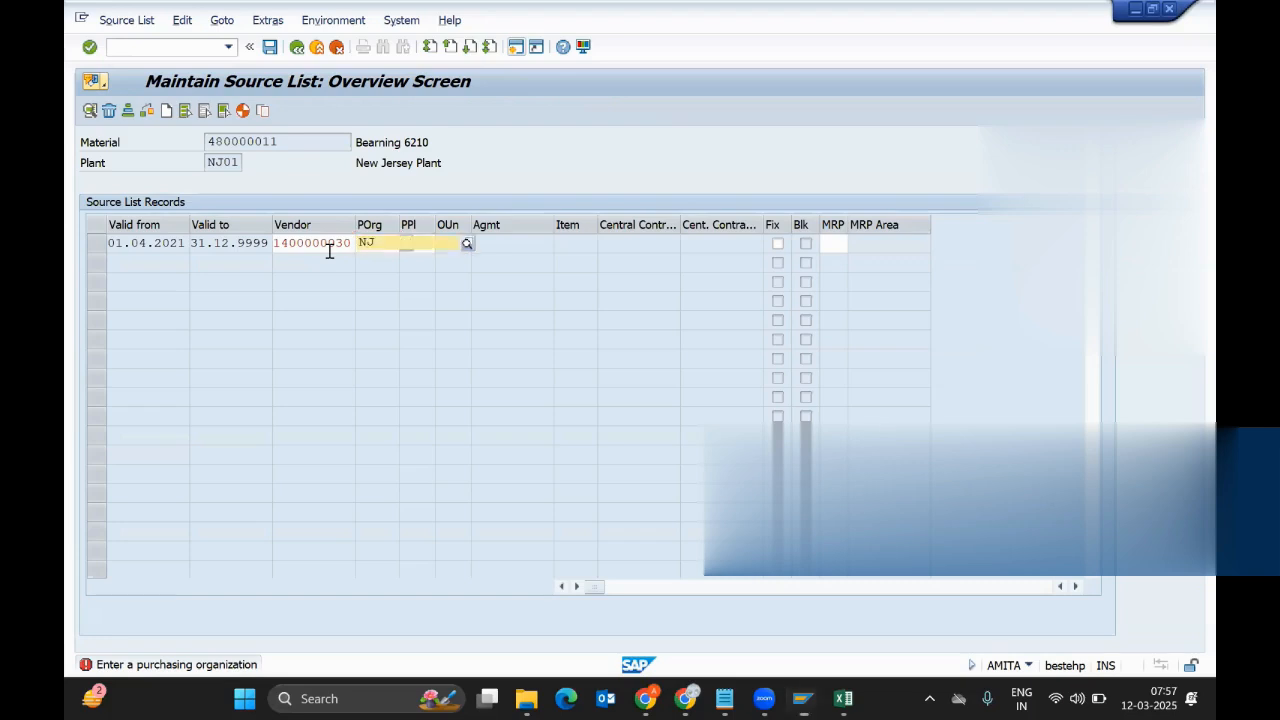
{"action": "key", "text": "Return"}
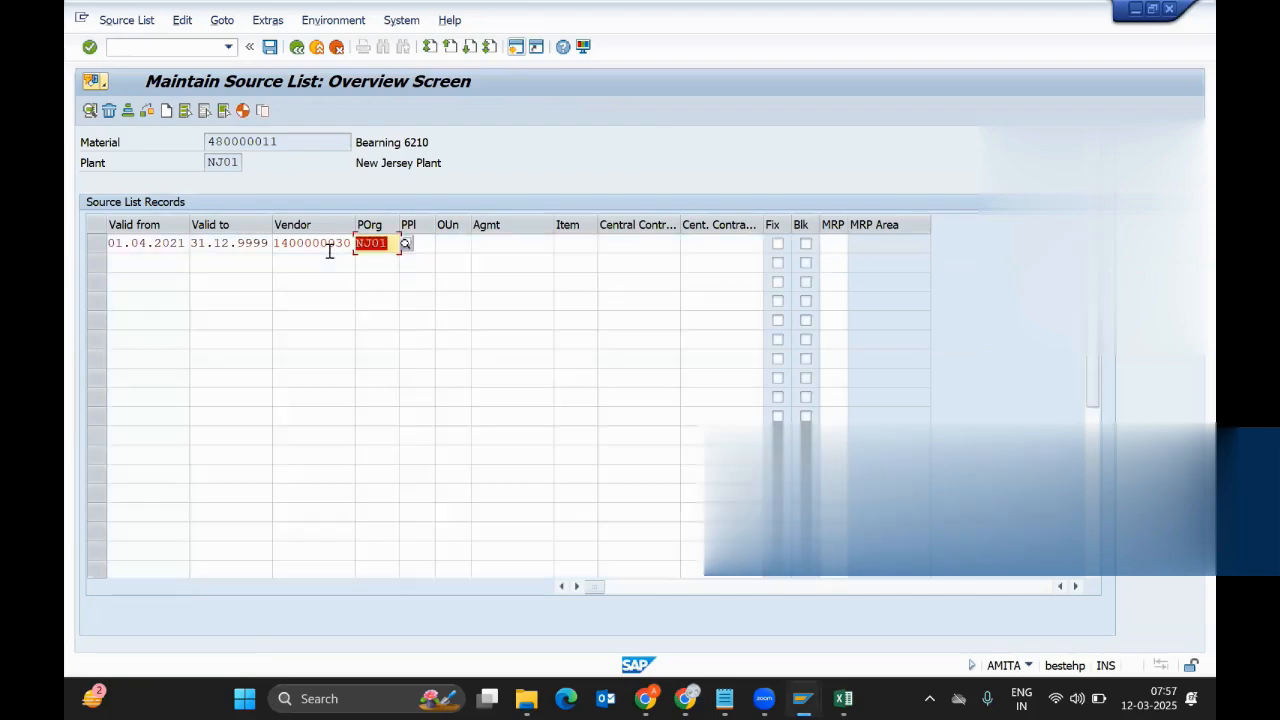
{"action": "left_click", "coordinate": [380, 243]}
{"action": "left_click", "coordinate": [293, 147]}
{"action": "left_click_drag", "start_coordinate": [293, 147], "coordinate": [178, 143]}
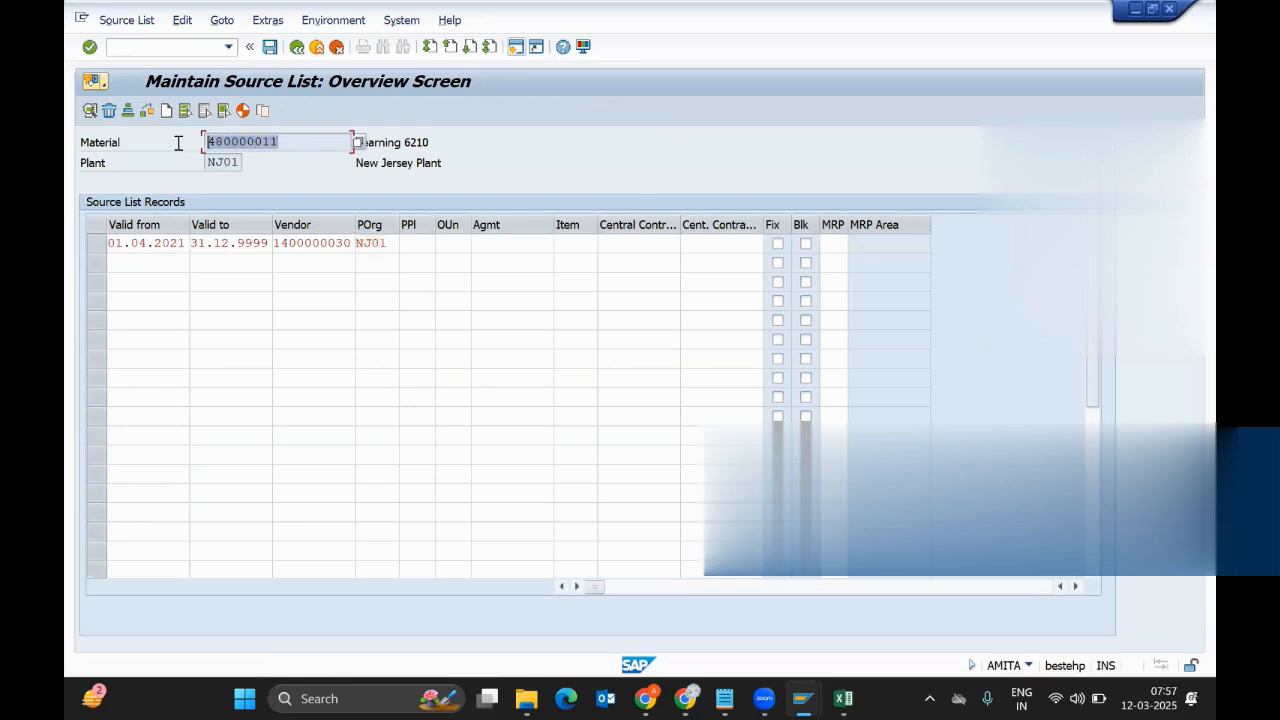
{"action": "left_click", "coordinate": [146, 243]}
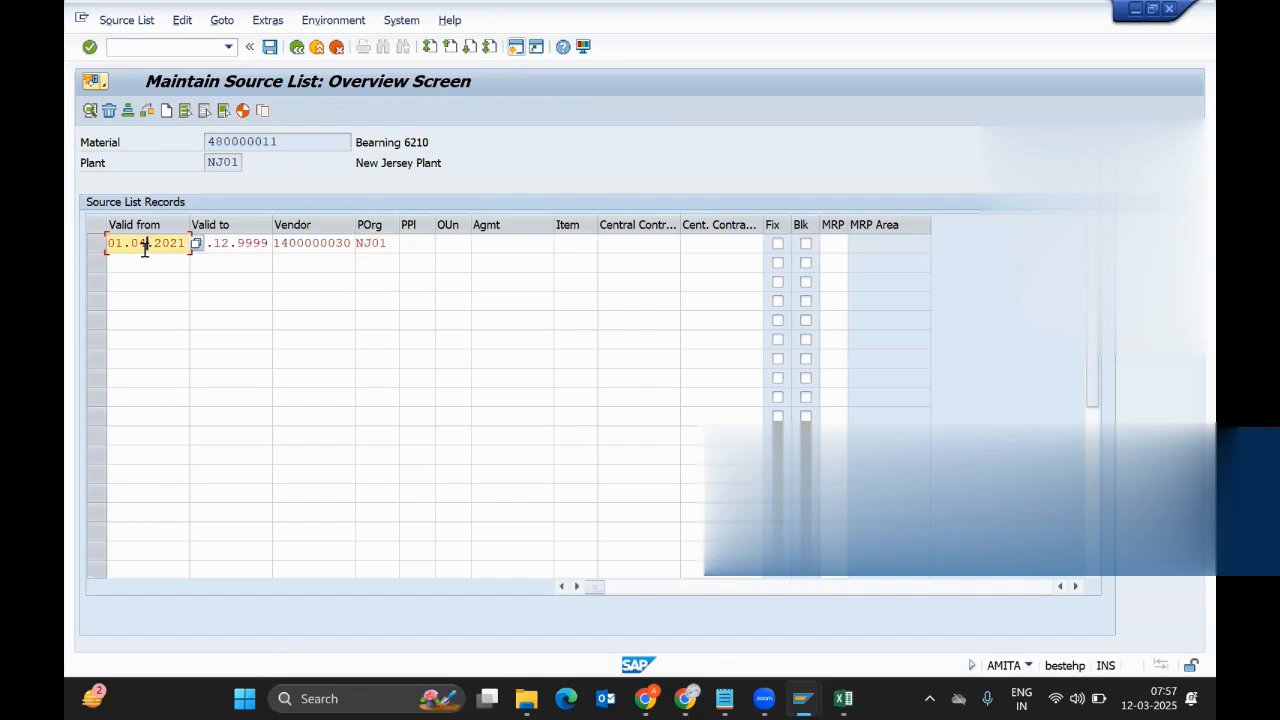
{"action": "left_click", "coordinate": [240, 245]}
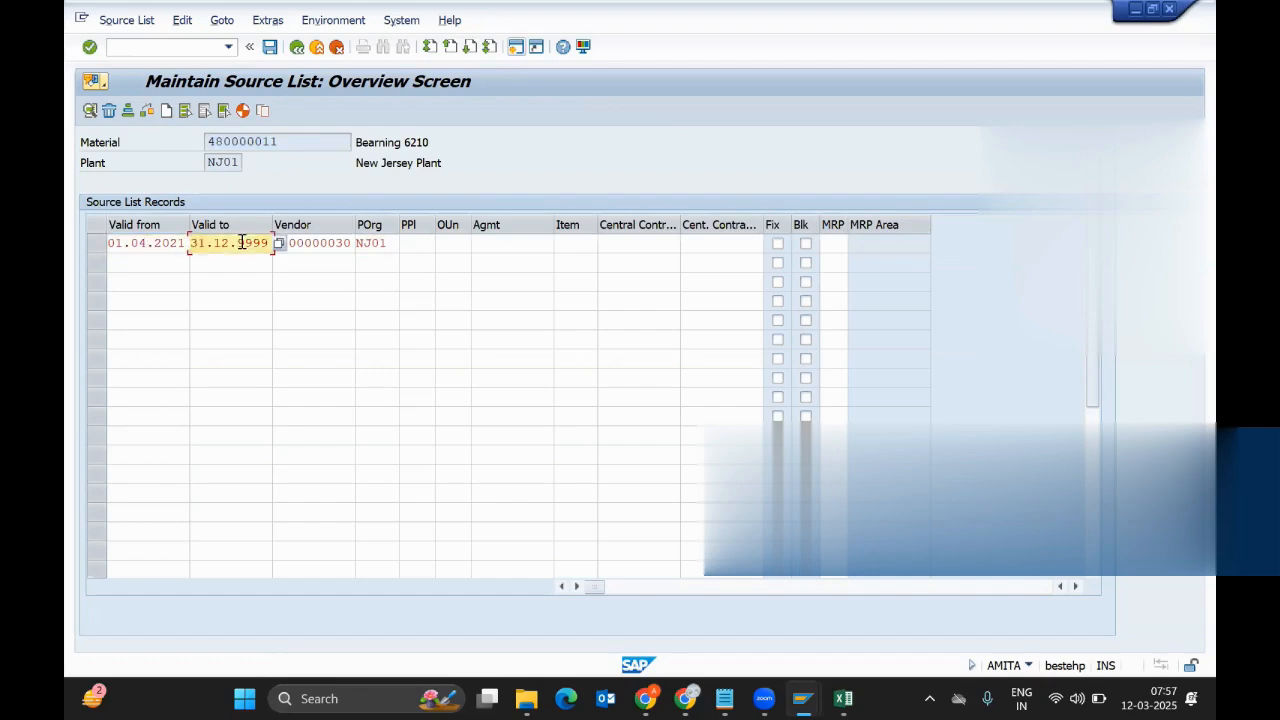
{"action": "left_click", "coordinate": [333, 243]}
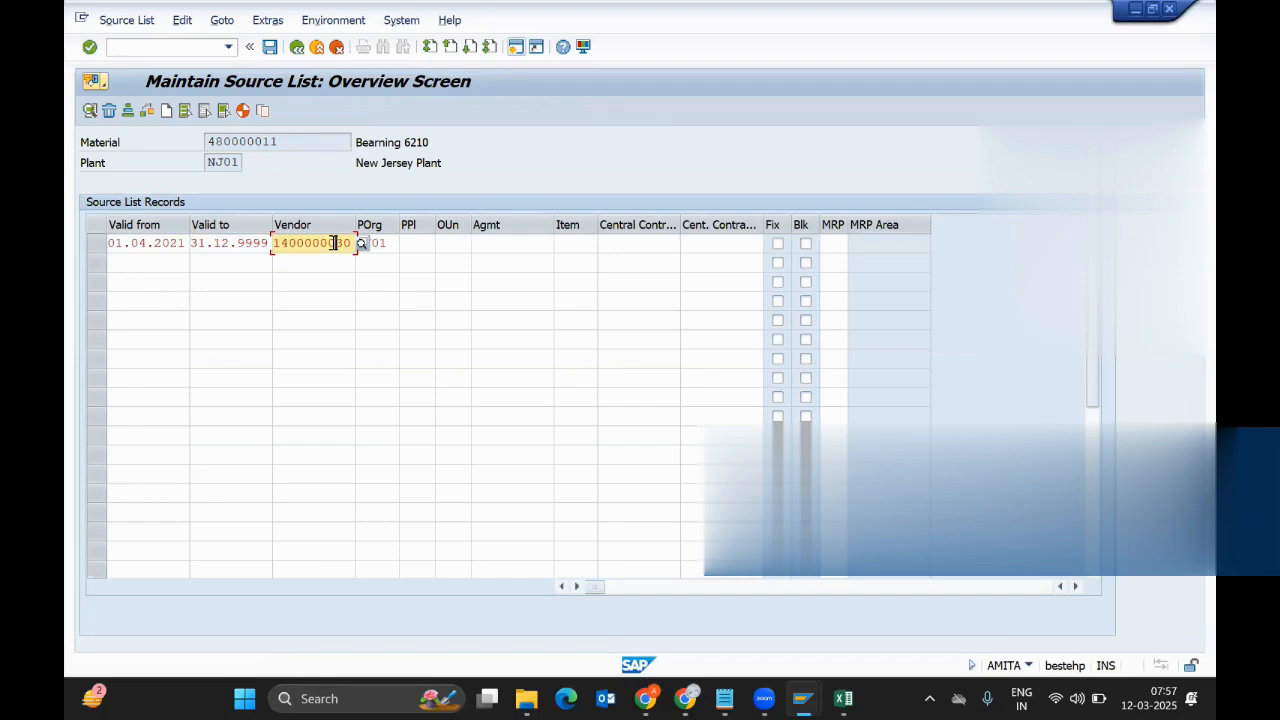
{"action": "left_click", "coordinate": [99, 243]}
{"action": "left_click", "coordinate": [101, 243]}
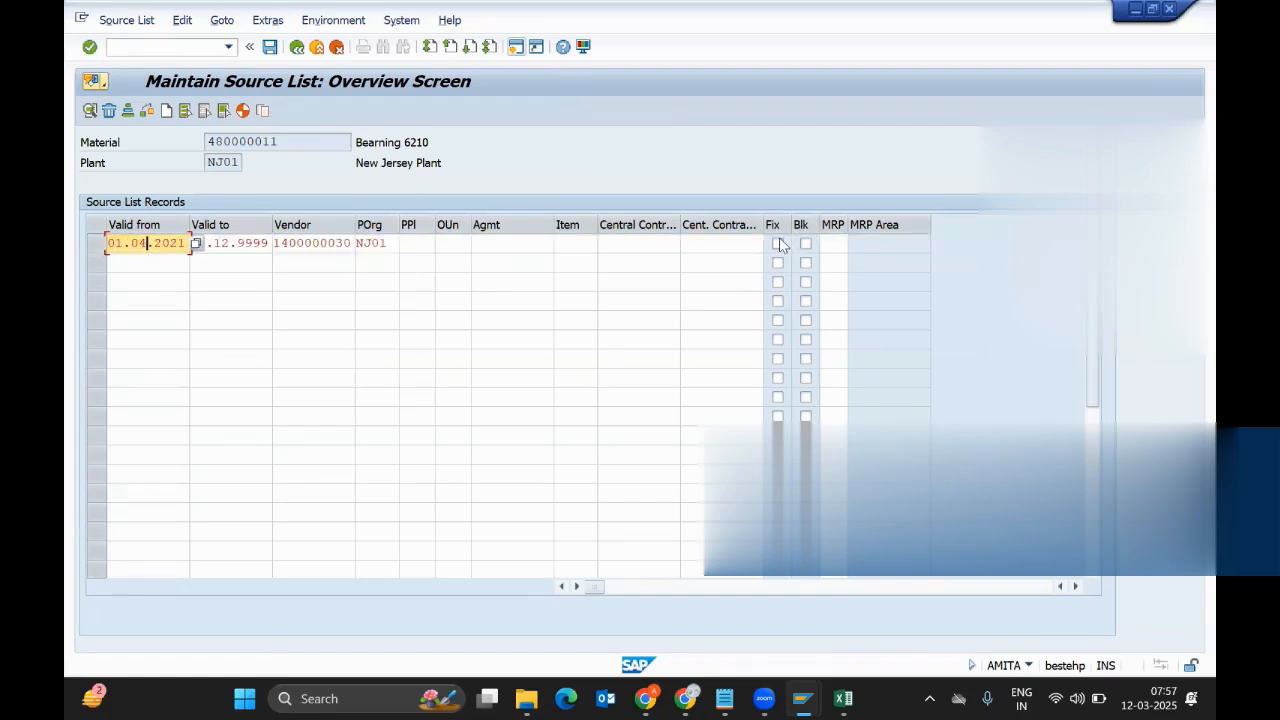
{"action": "left_click", "coordinate": [778, 244]}
{"action": "key", "text": "Return"}
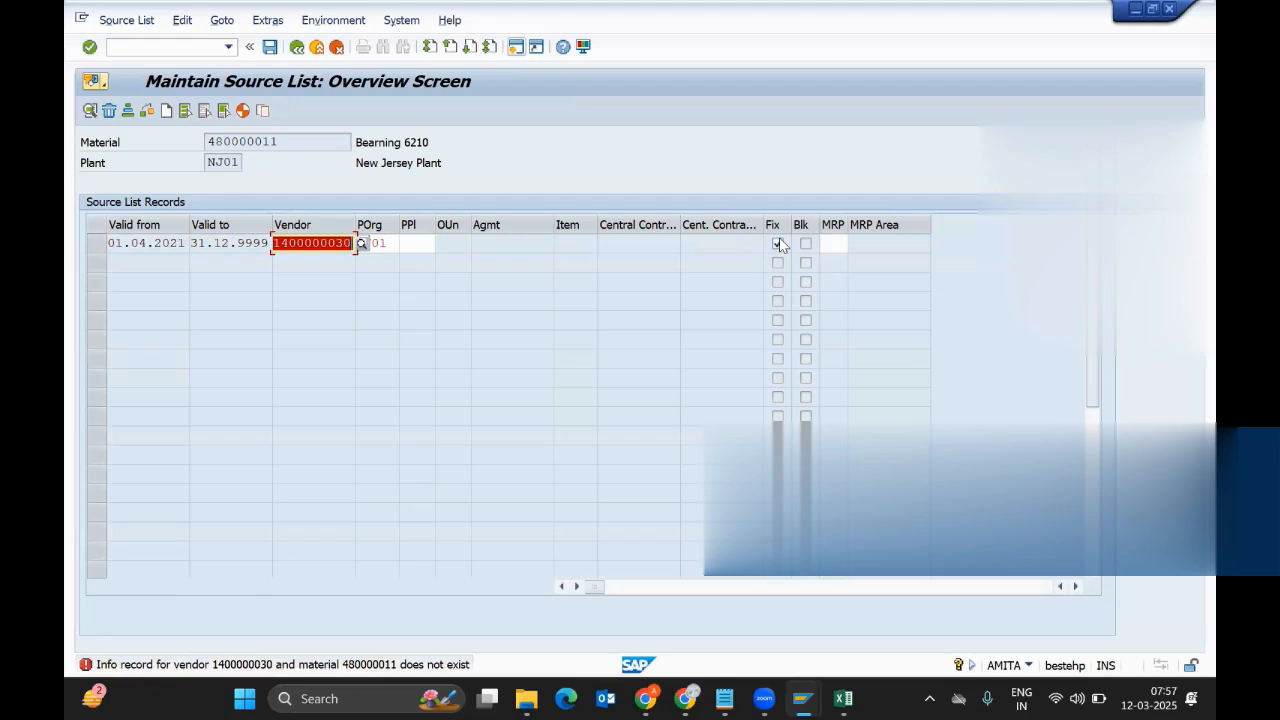
{"action": "left_click", "coordinate": [779, 244]}
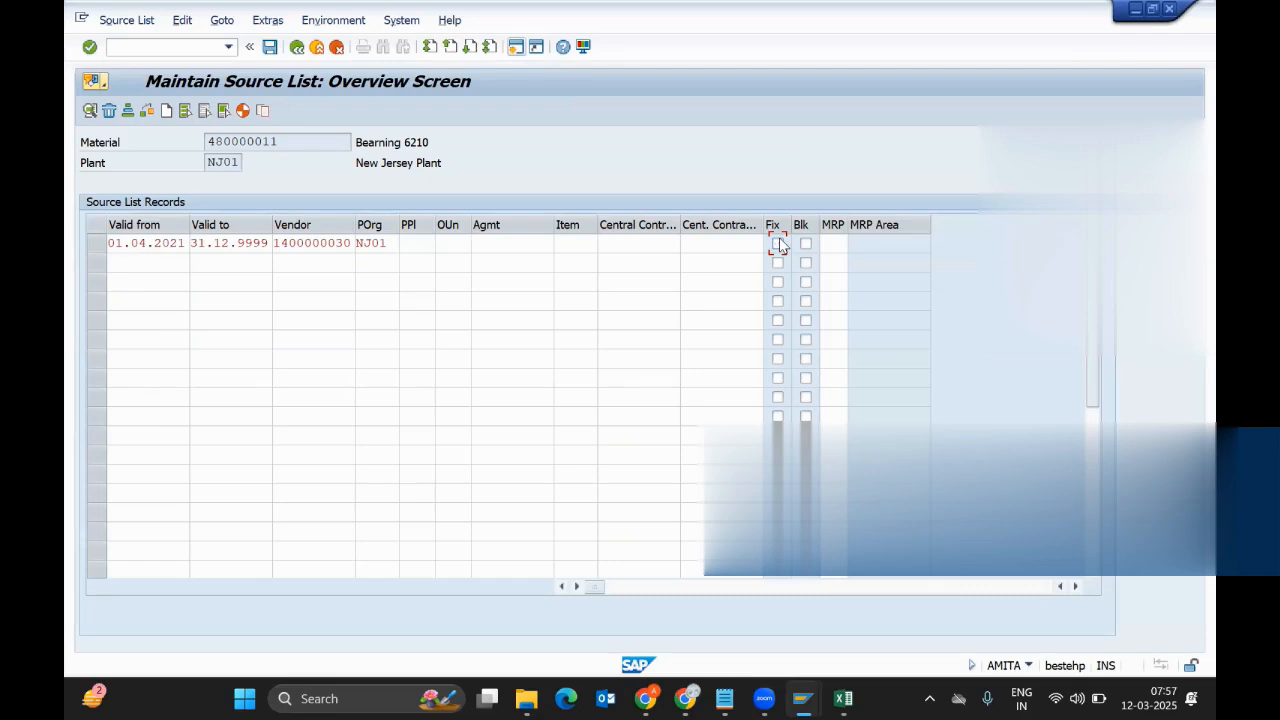
{"action": "left_click", "coordinate": [386, 265]}
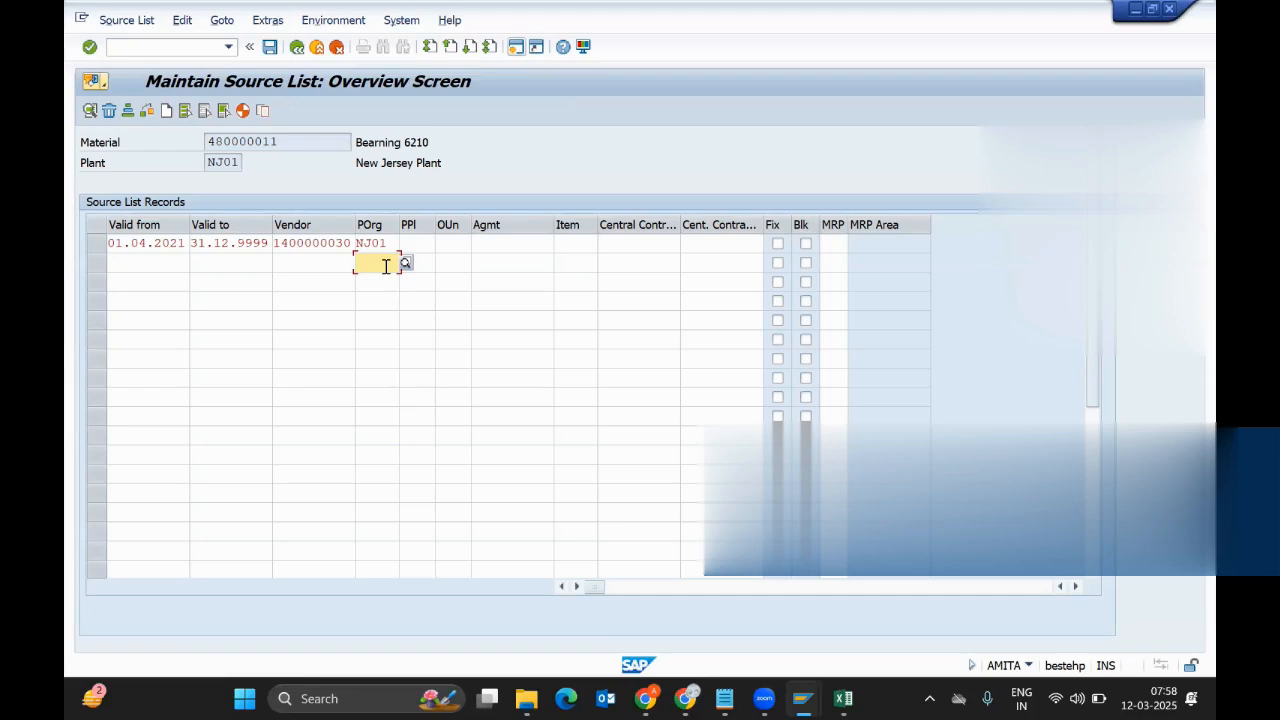
{"action": "left_click", "coordinate": [487, 246]}
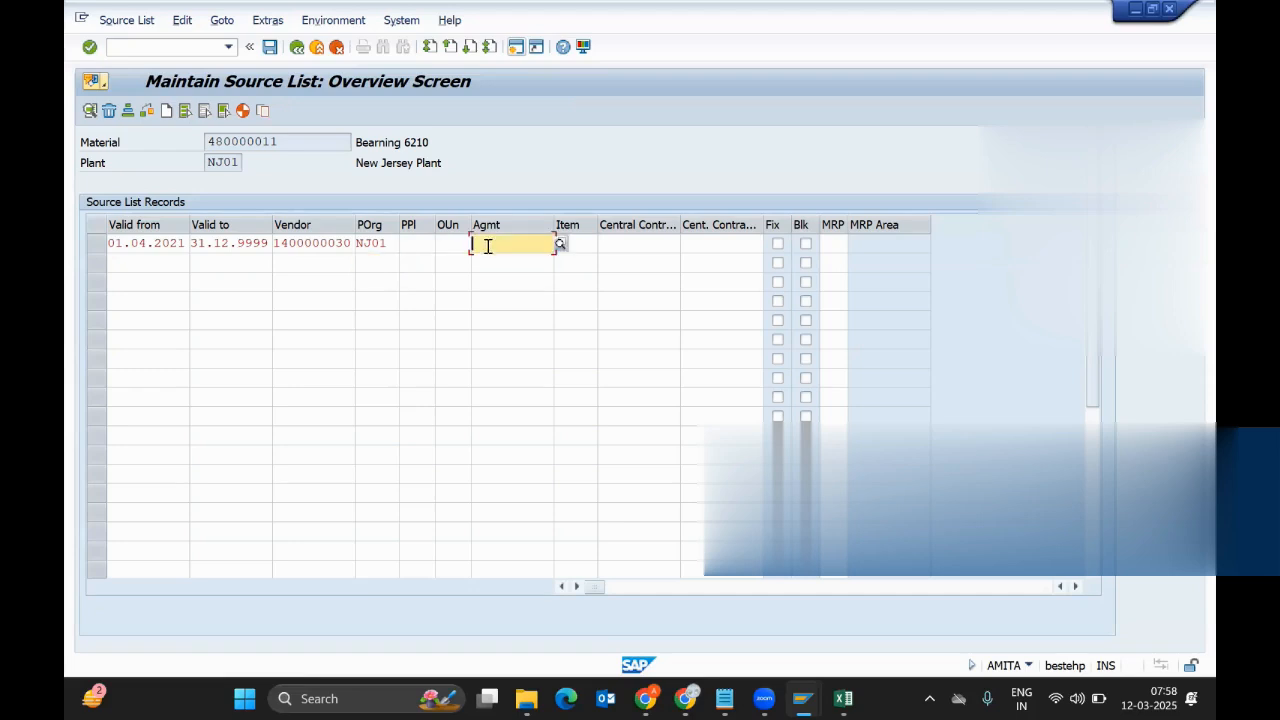
{"action": "left_click", "coordinate": [585, 247]}
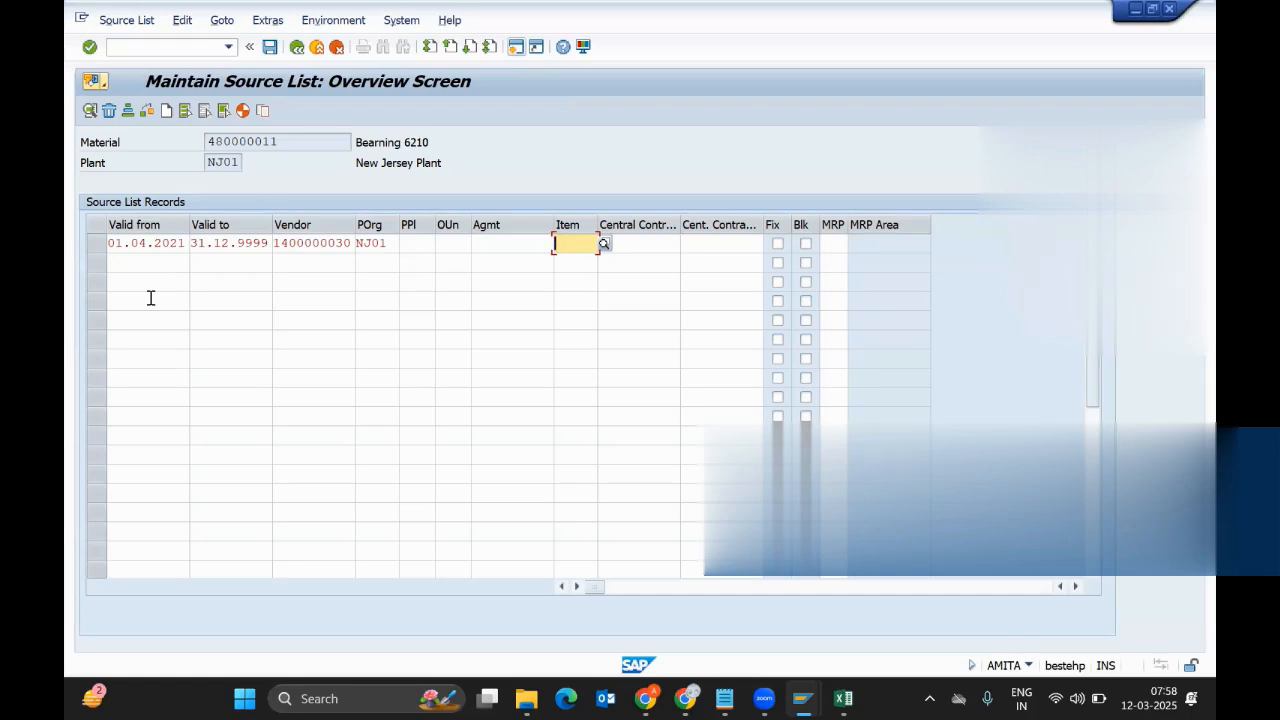
Save the source list record and reopen the overview to check the NJ01 vendor entry
{"action": "left_click", "coordinate": [269, 48]}
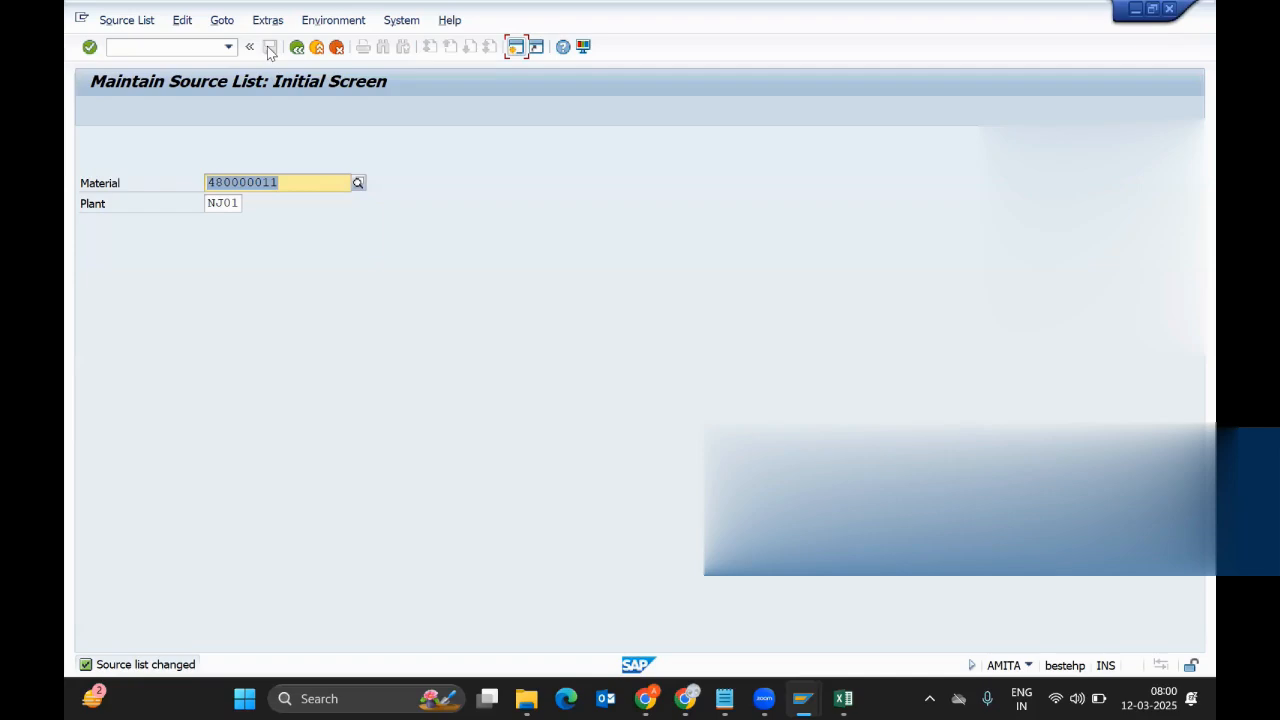
{"action": "key", "text": "Return"}
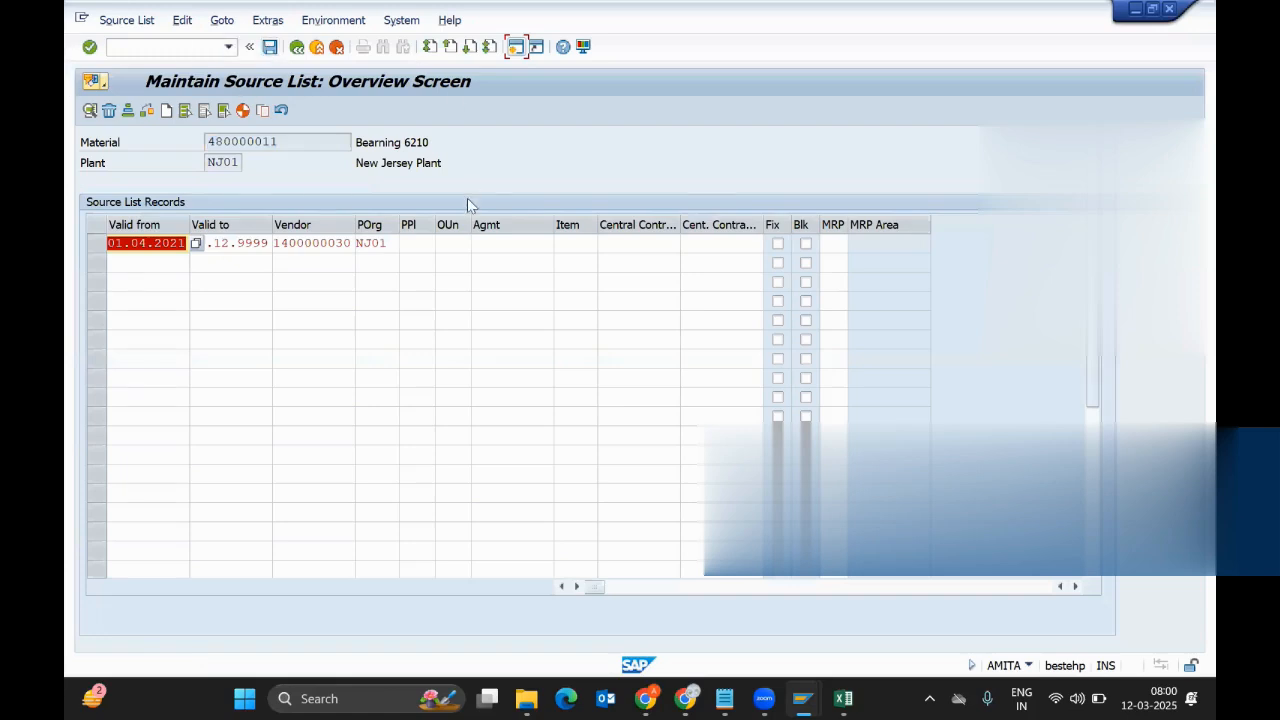
{"action": "left_click", "coordinate": [516, 248]}
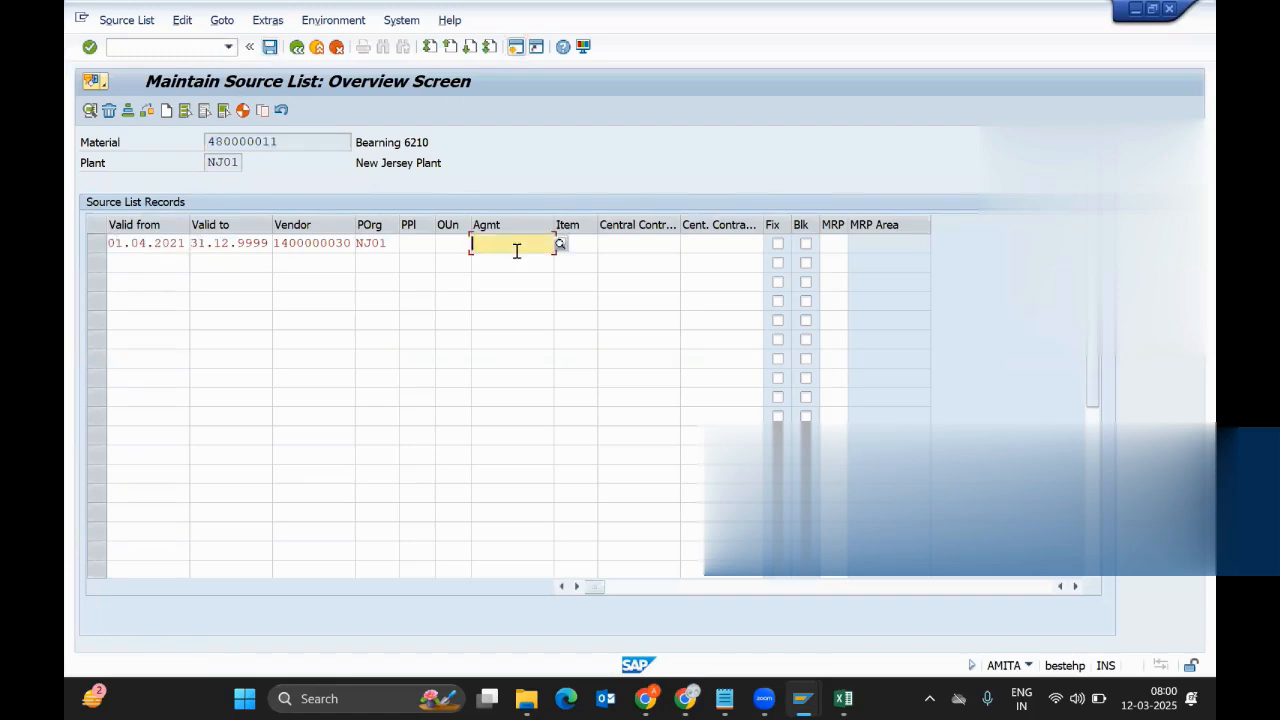